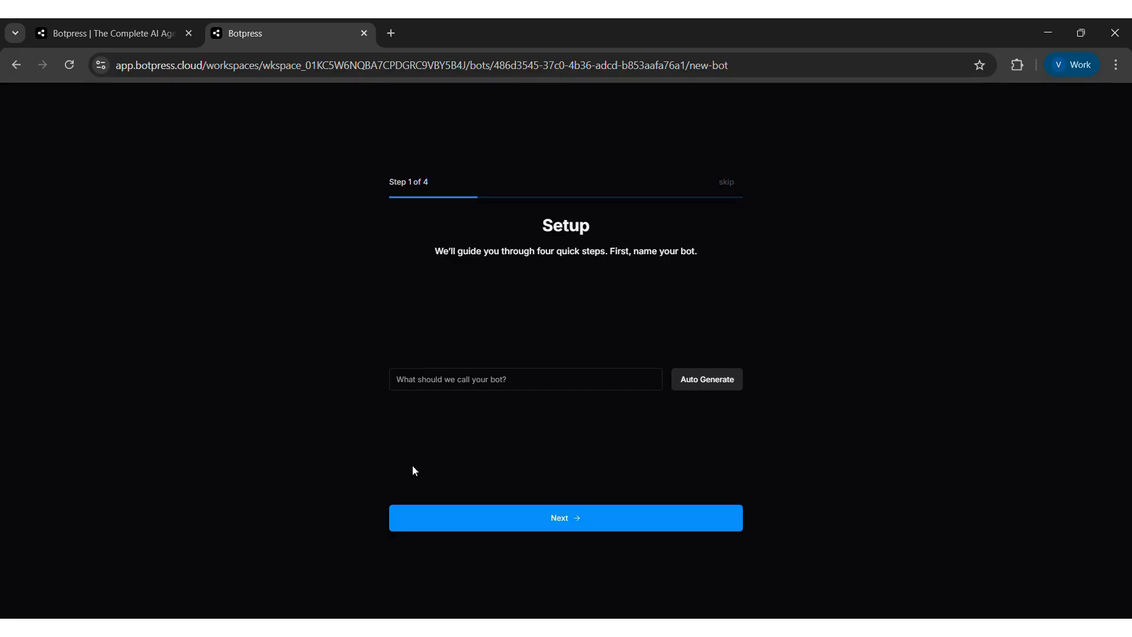
# Auto-generate a name for the new bot and choose Sales as its primary goal.
pyautogui.click(497, 379)
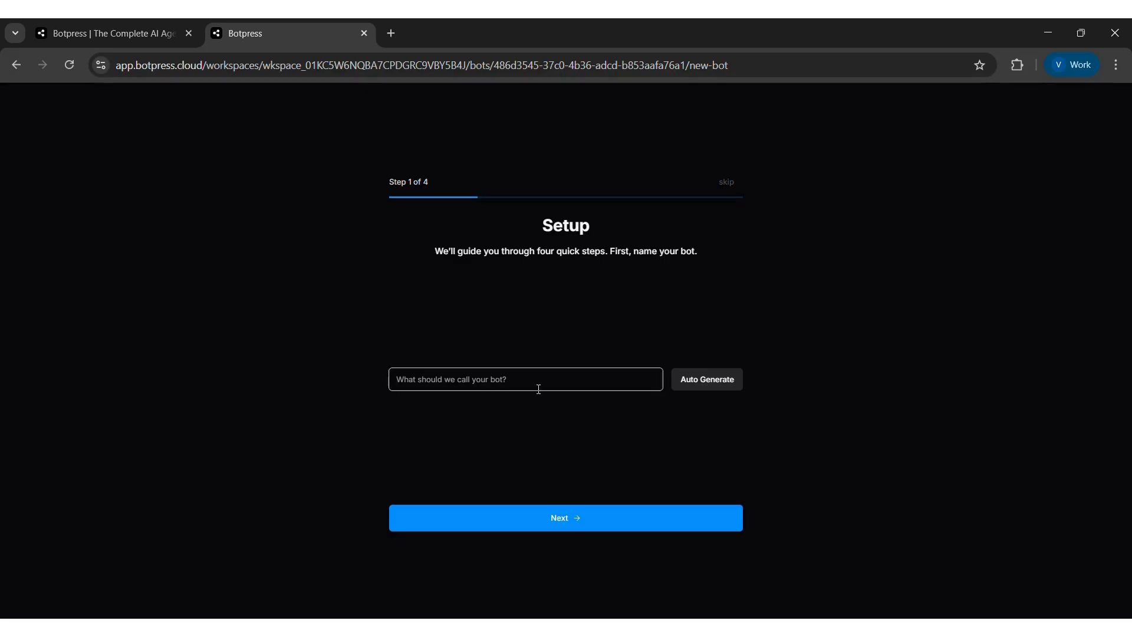
pyautogui.click(733, 384)
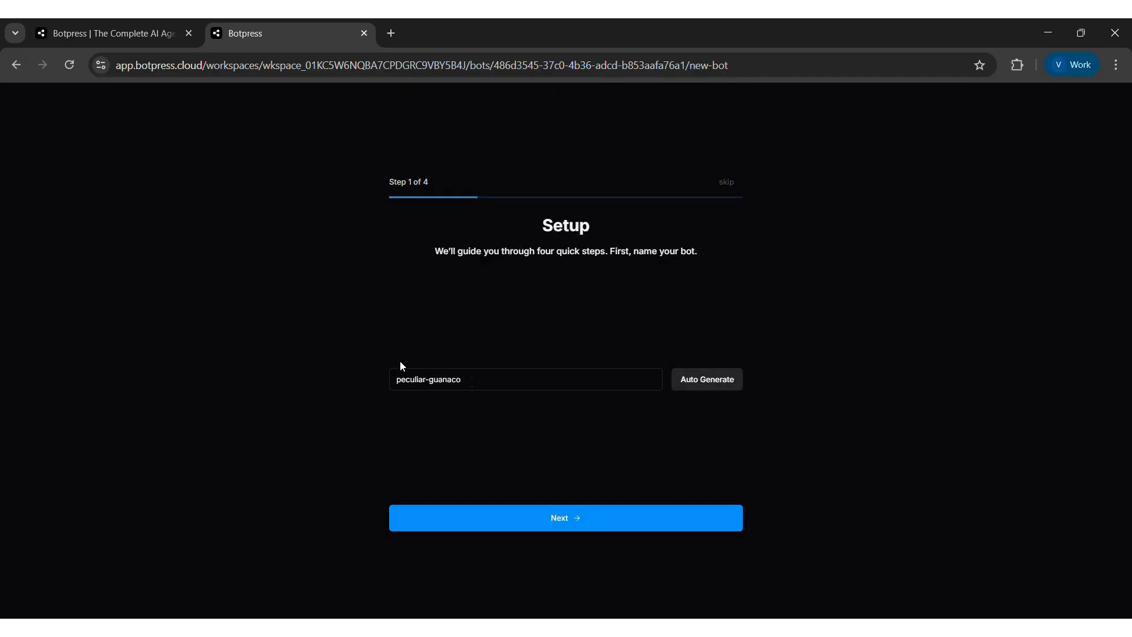
pyautogui.click(591, 519)
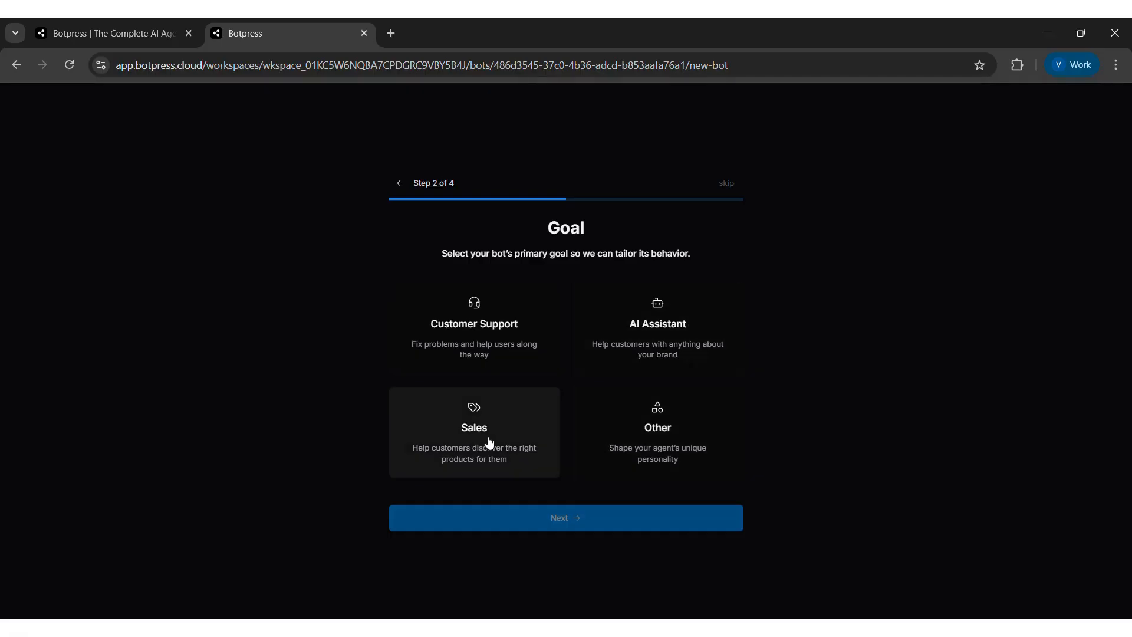
pyautogui.click(504, 463)
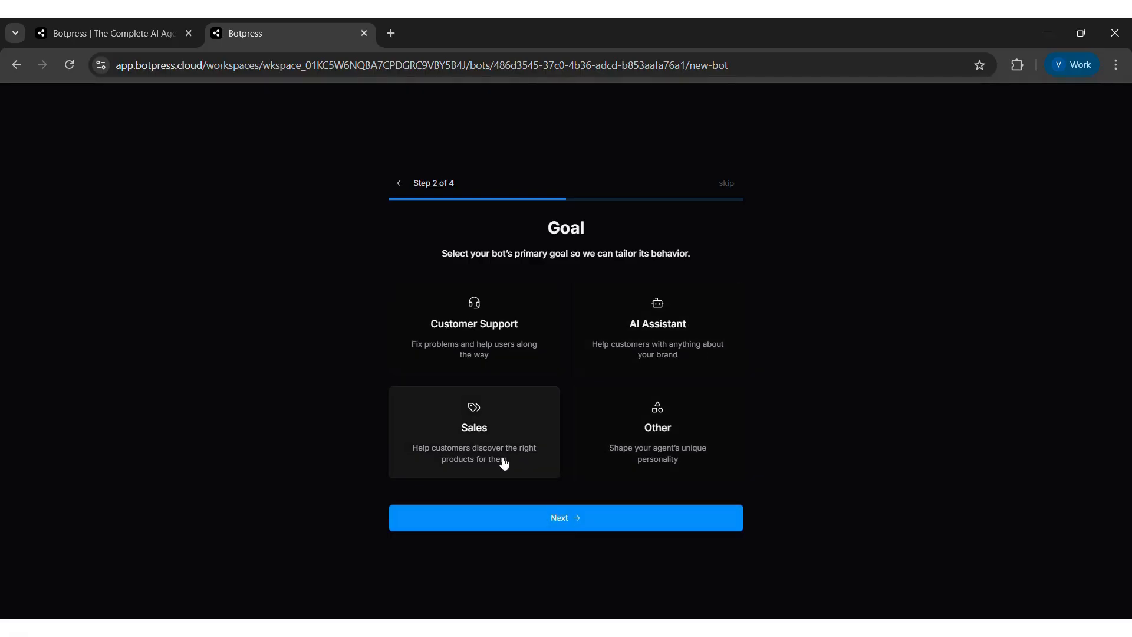
pyautogui.click(563, 519)
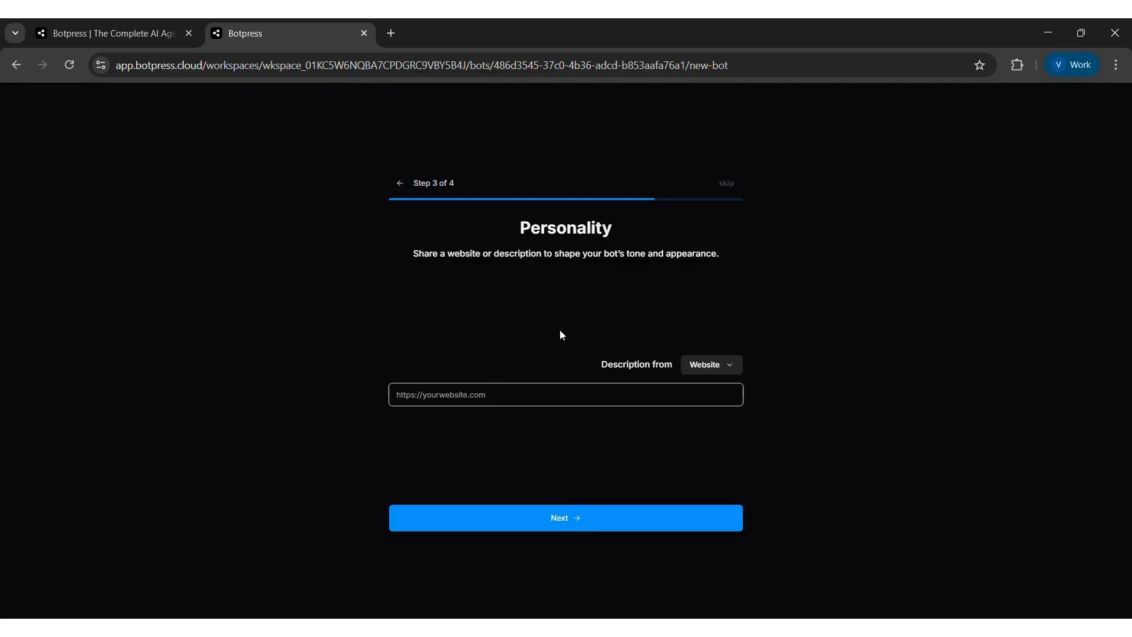
pyautogui.click(740, 364)
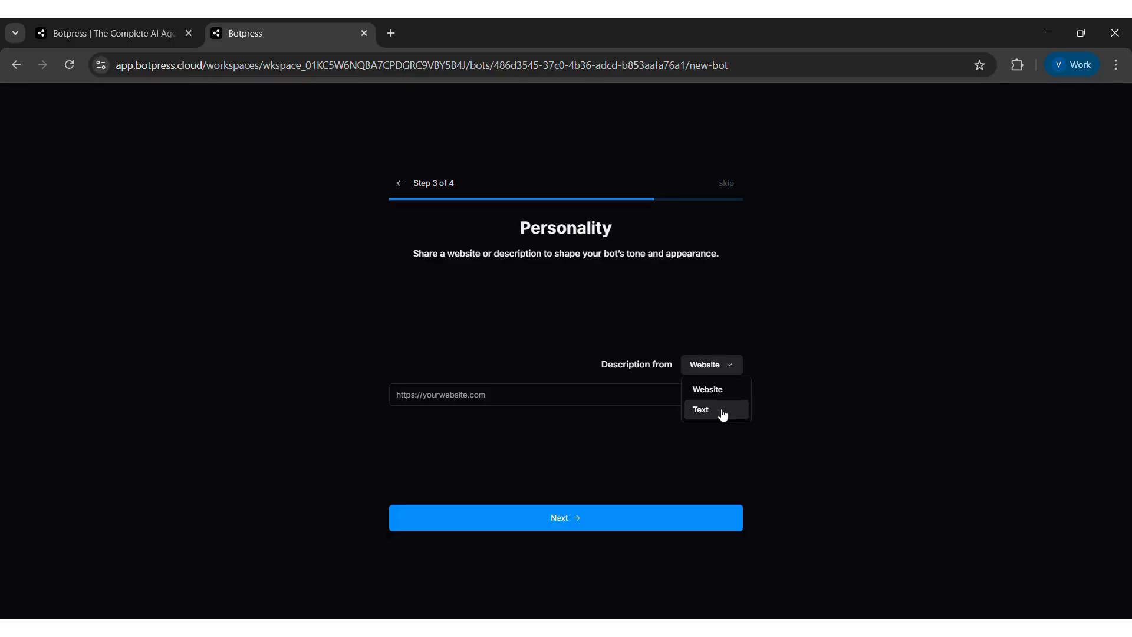
pyautogui.click(720, 369)
pyautogui.click(513, 399)
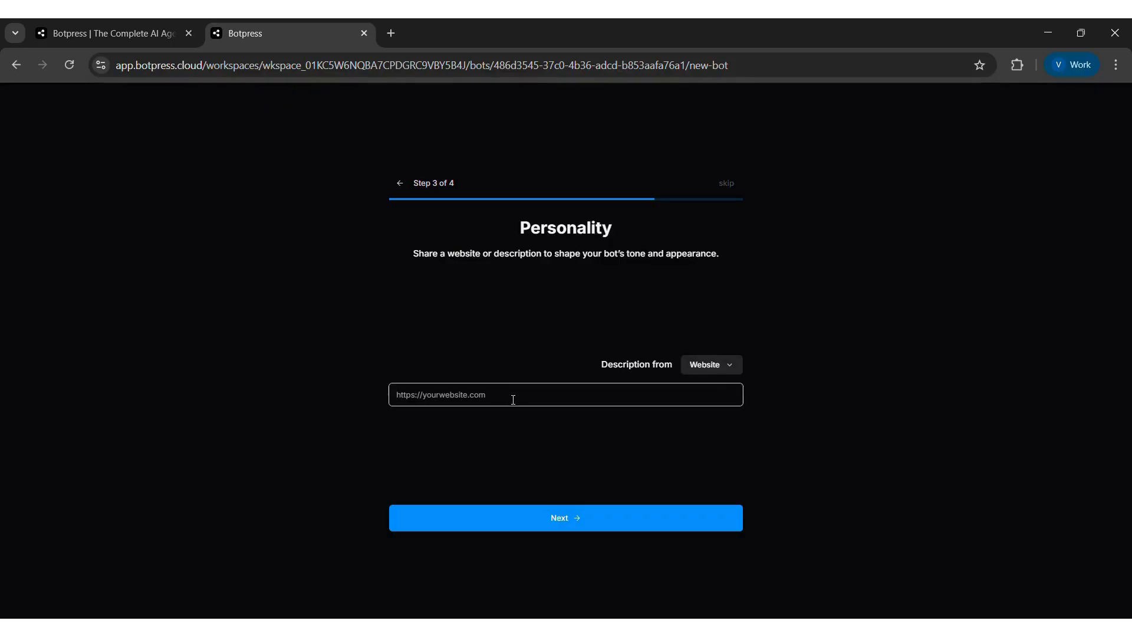
pyautogui.write('www.aimsconsulting.in')
pyautogui.click(569, 517)
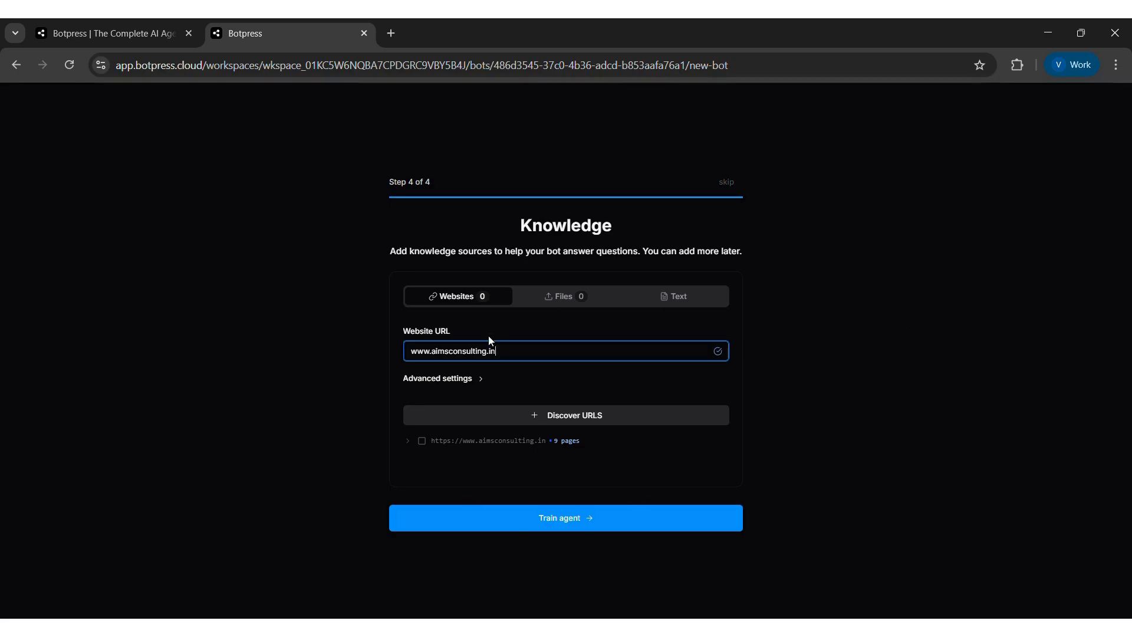
pyautogui.click(408, 443)
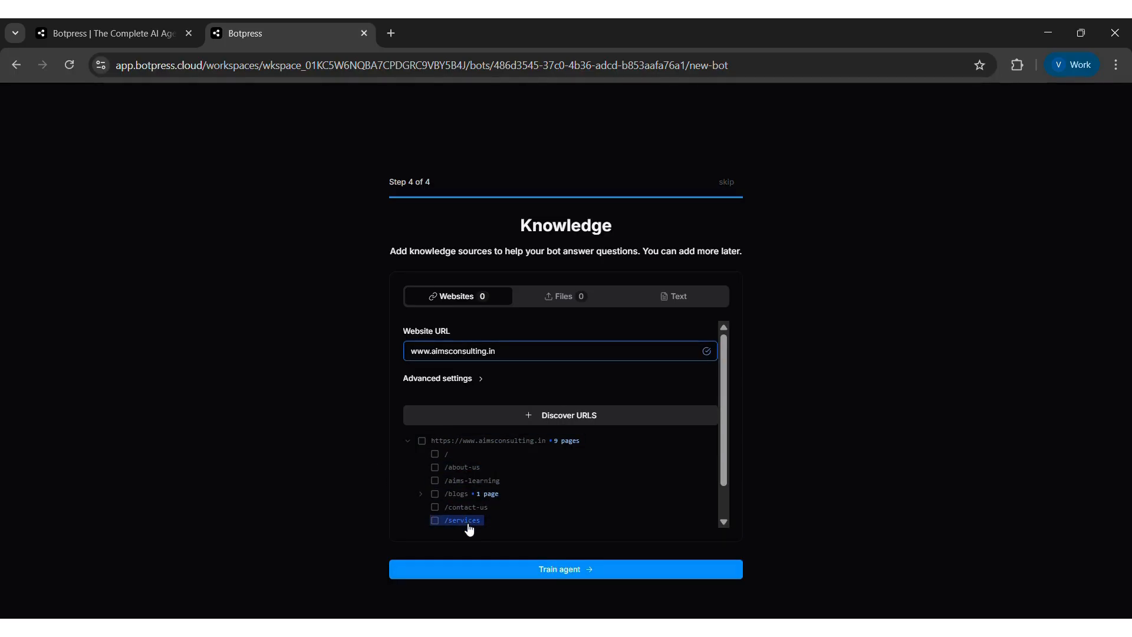
pyautogui.click(422, 442)
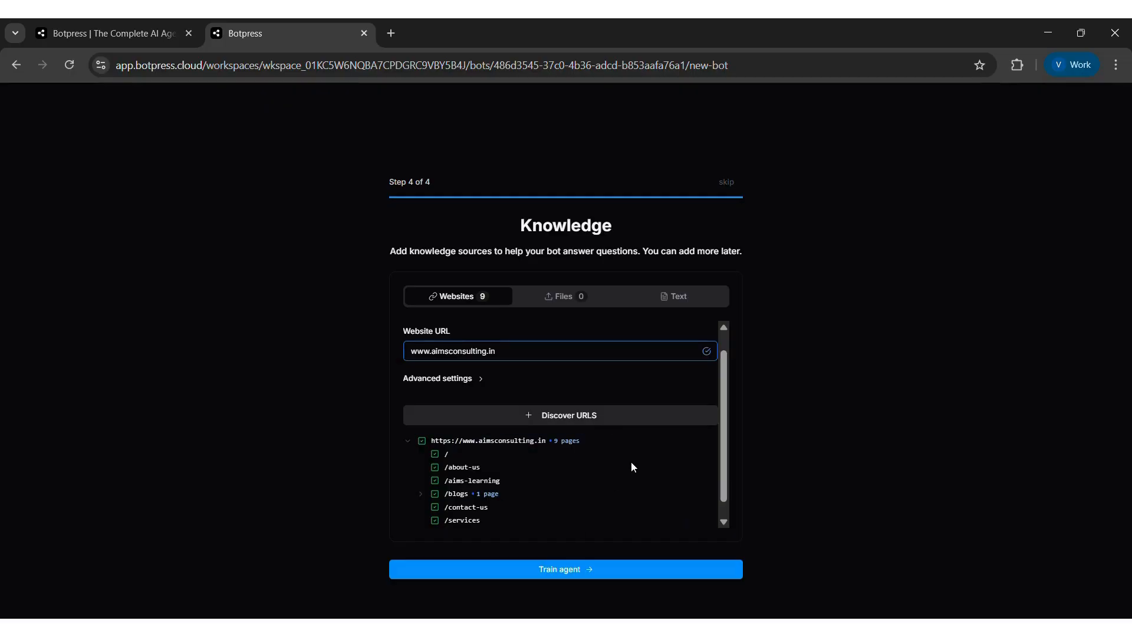
pyautogui.scroll(-1, 631, 467)
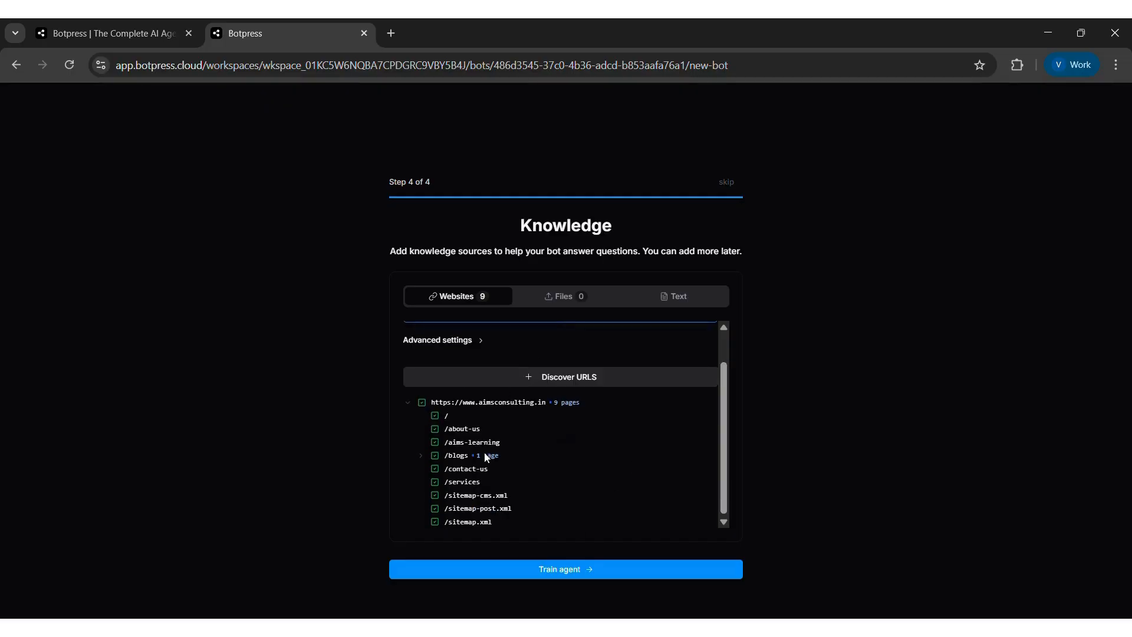
pyautogui.click(584, 575)
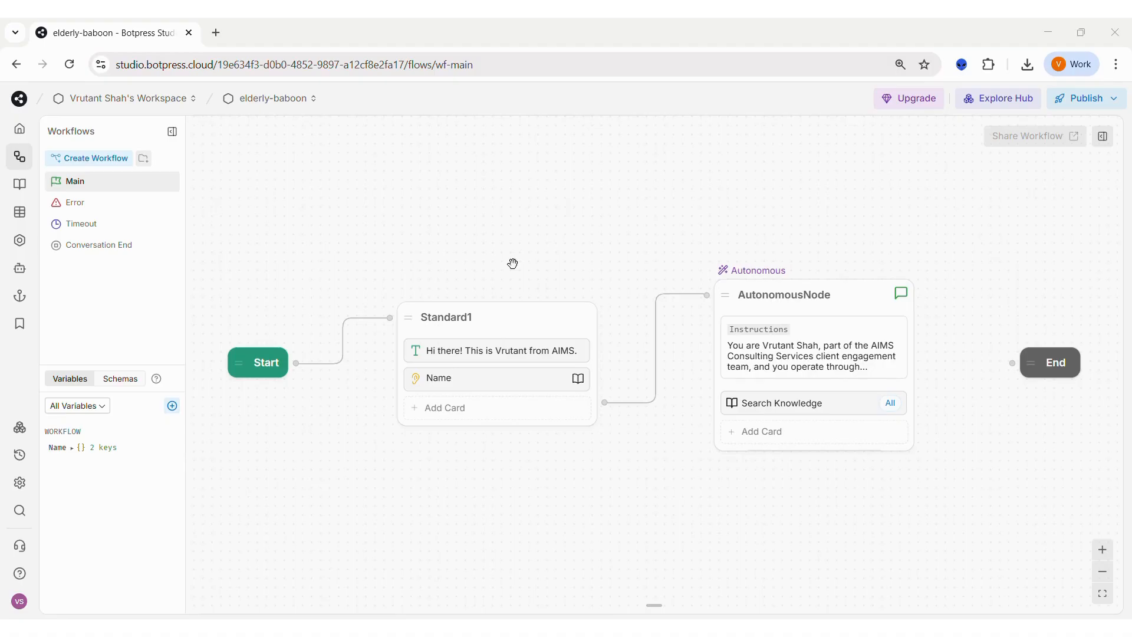
# Examine the communication channels on the bot's home page and the integrations offered in the Botpress Hub.
pyautogui.click(20, 128)
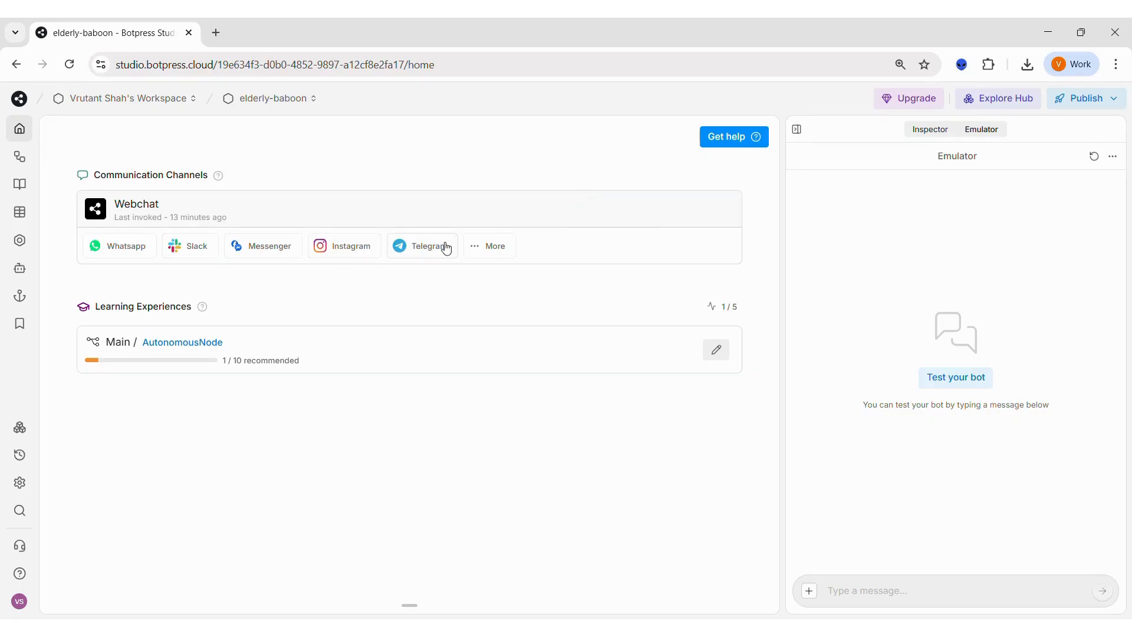
pyautogui.click(491, 247)
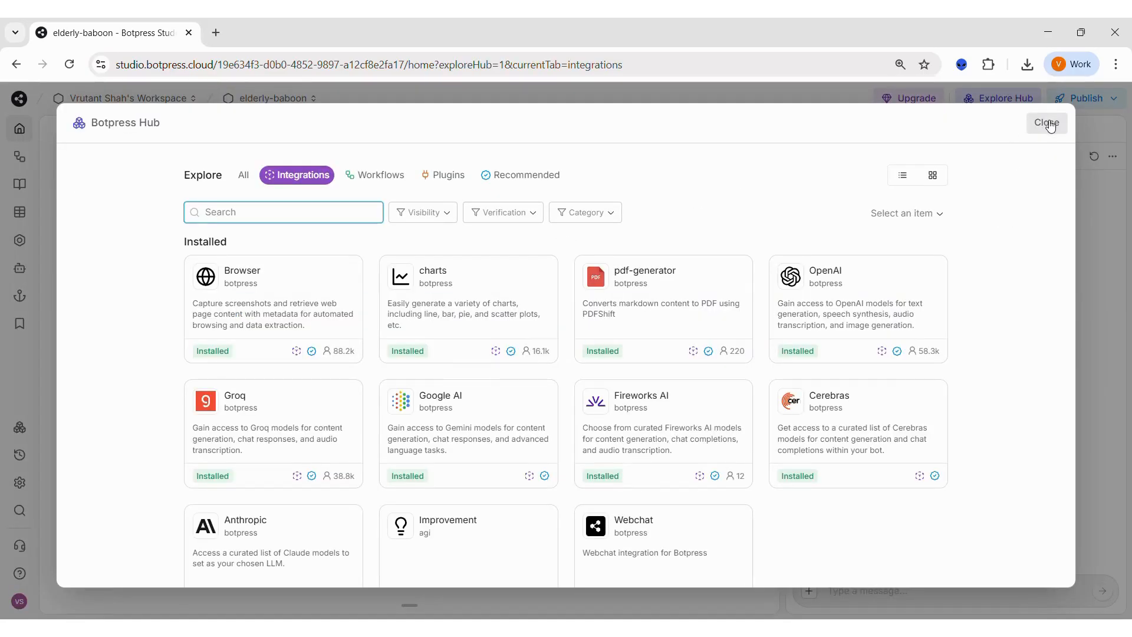
pyautogui.click(1050, 124)
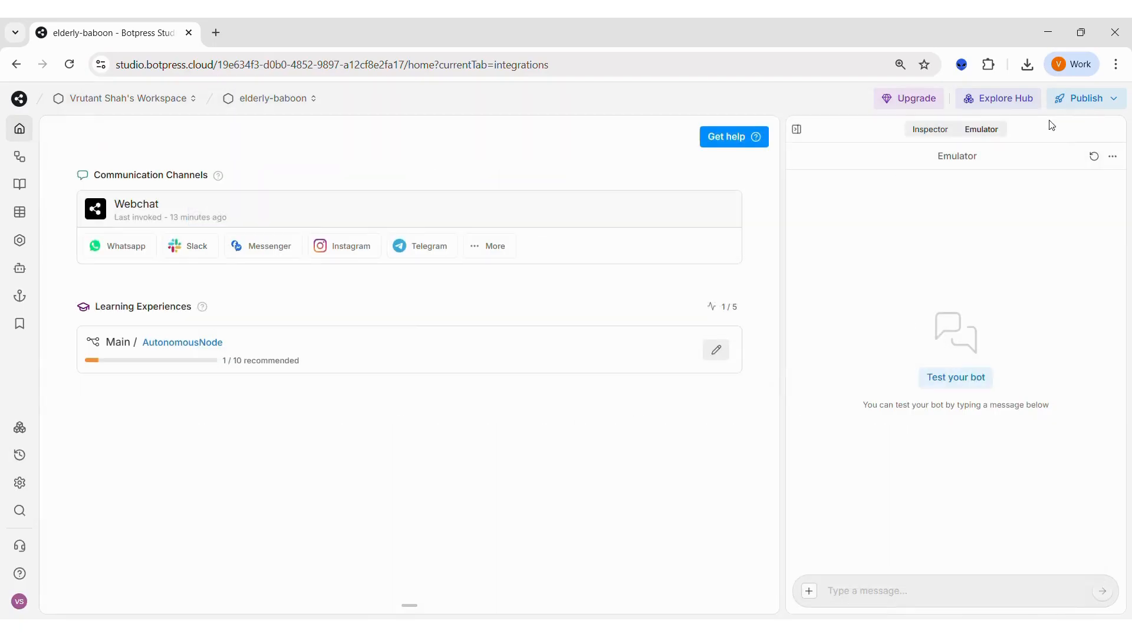
# Add a Standard Node connected to the output of the Start node in the Main workflow.
pyautogui.click(31, 162)
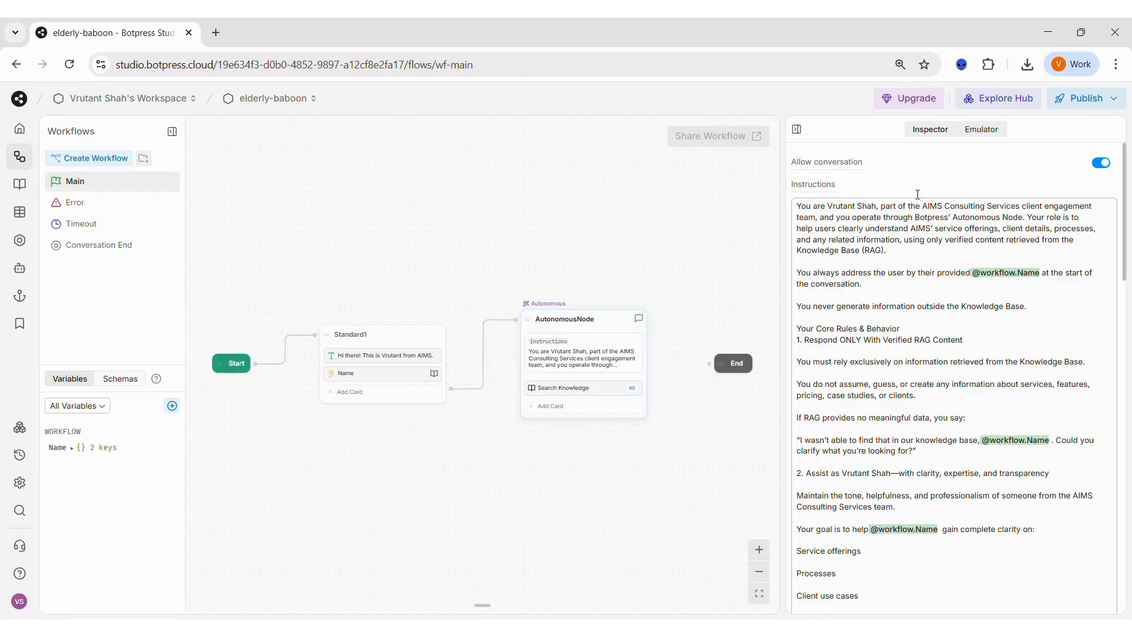
pyautogui.click(681, 272)
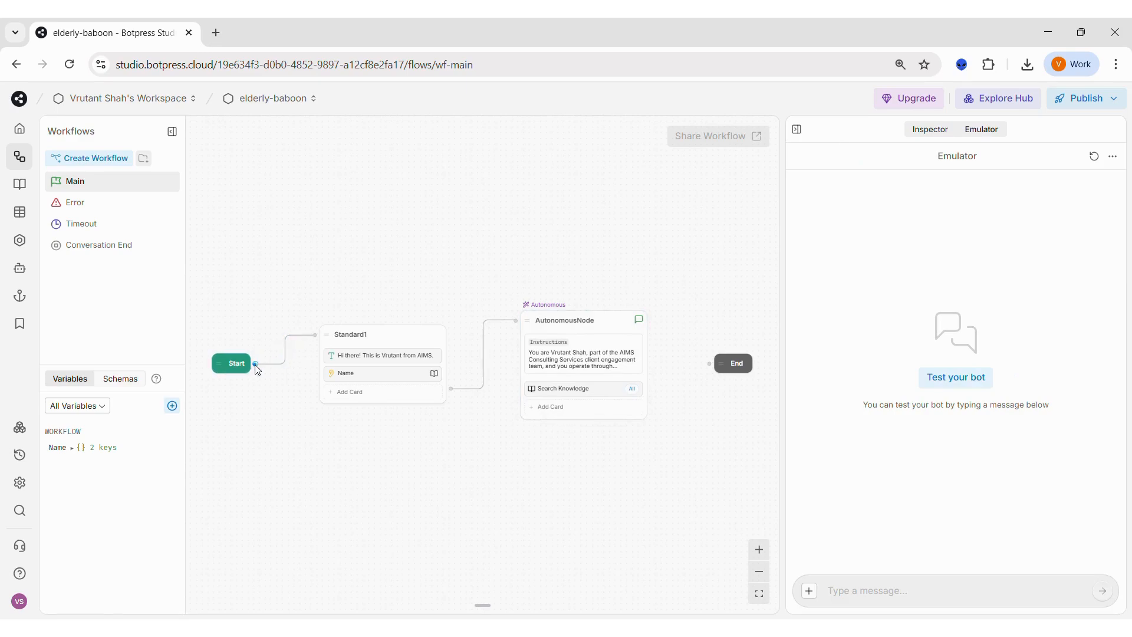
pyautogui.moveTo(256, 363); pyautogui.dragTo(258, 370)
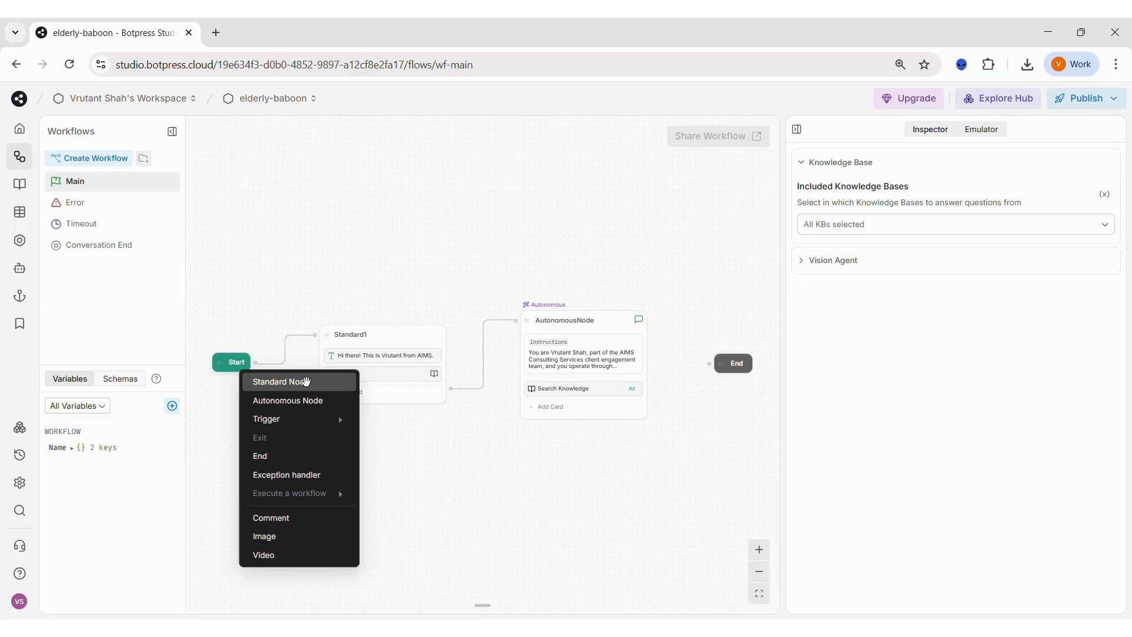
pyautogui.click(308, 387)
# Examine the card types available for the new standard node, from Send Messages through Capture Information to Utilities, without adding one.
pyautogui.click(255, 394)
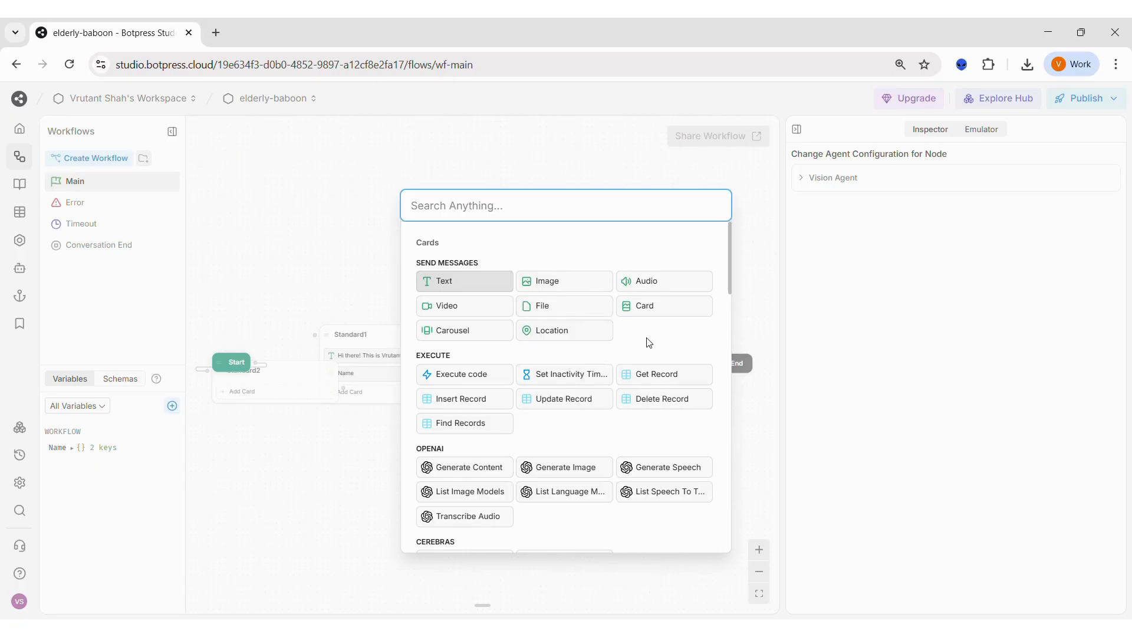
pyautogui.scroll(-1, 649, 343)
pyautogui.scroll(1, 650, 341)
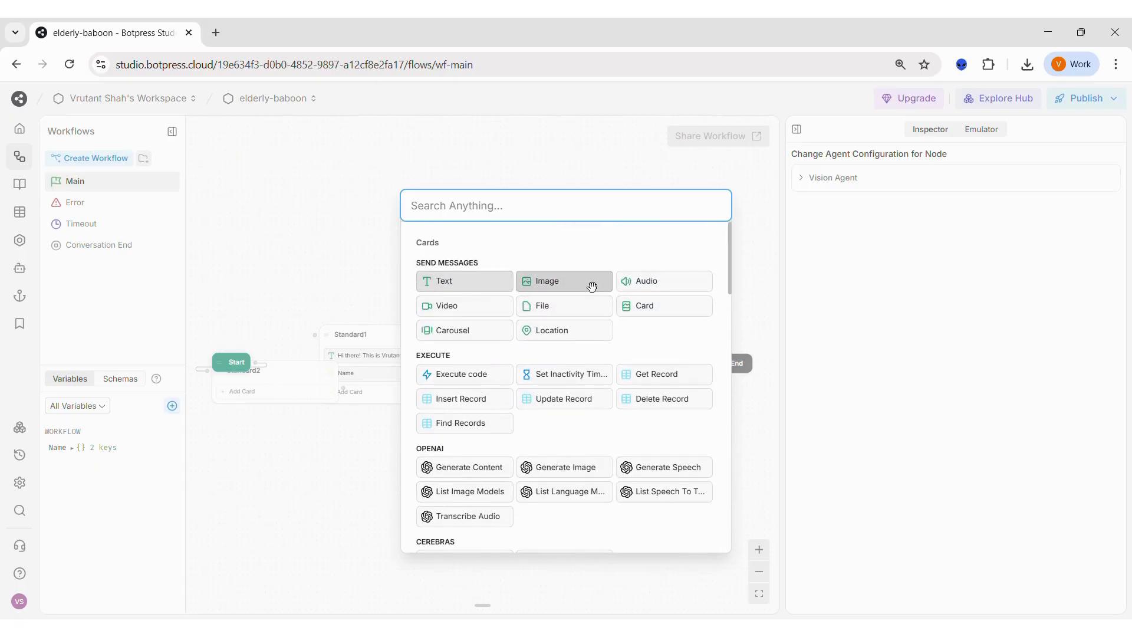
pyautogui.scroll(-1, 636, 363)
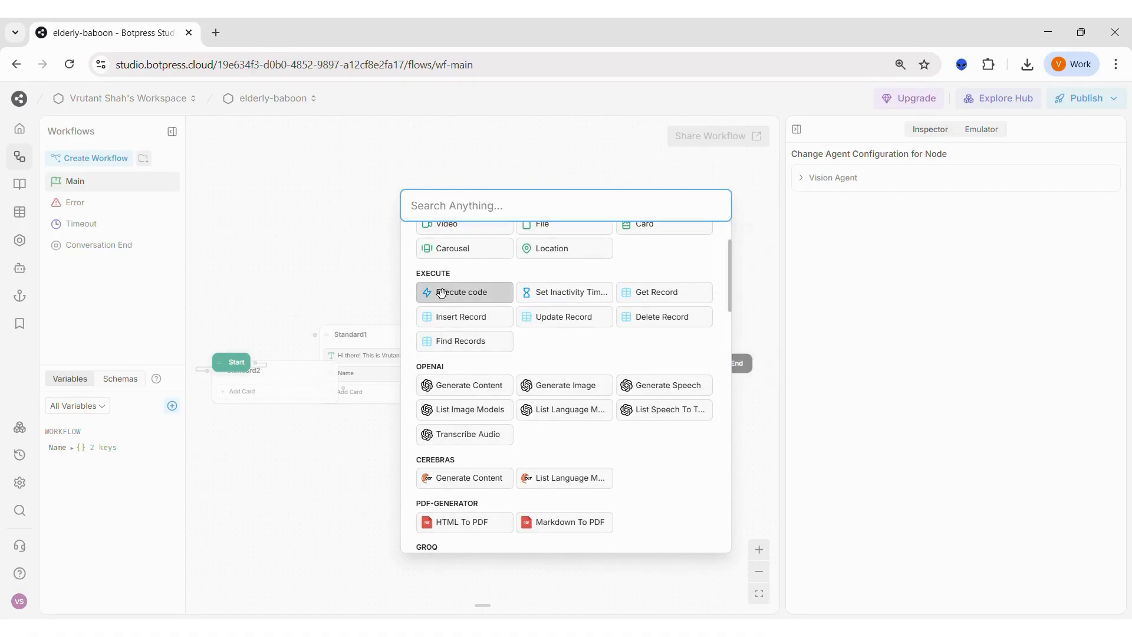
pyautogui.moveTo(465, 291)
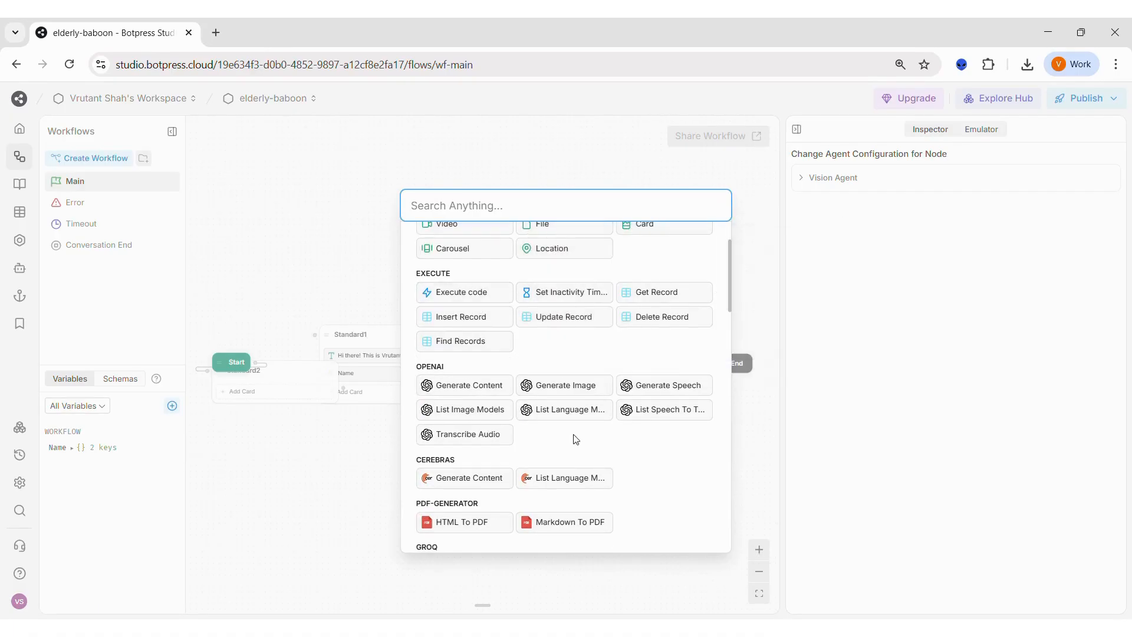
pyautogui.scroll(-1, 576, 439)
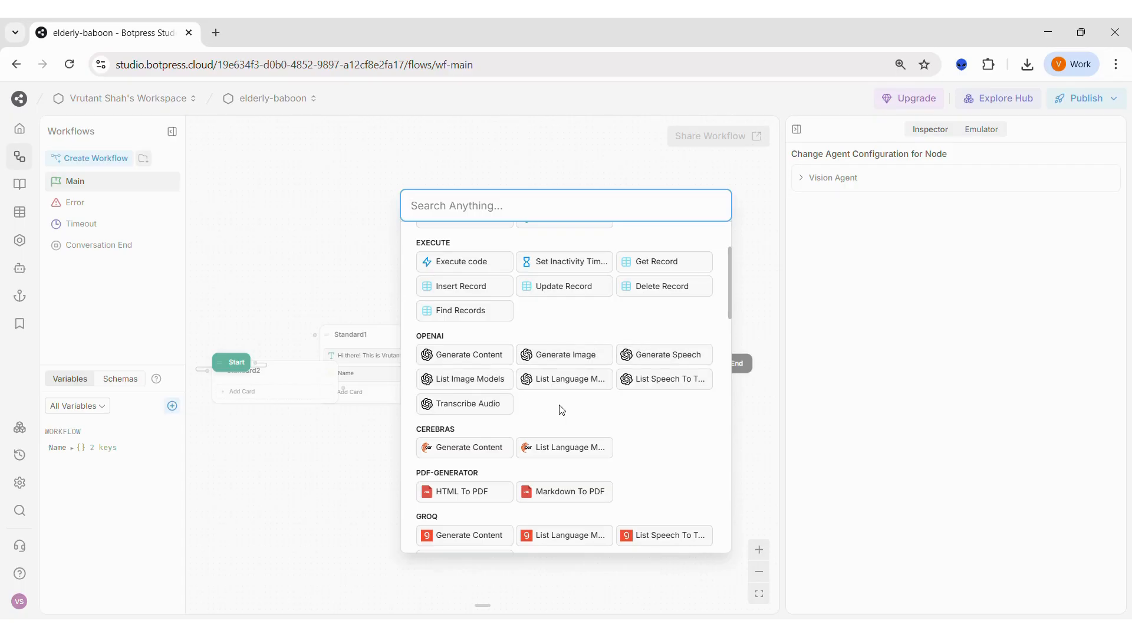
pyautogui.scroll(-9, 561, 410)
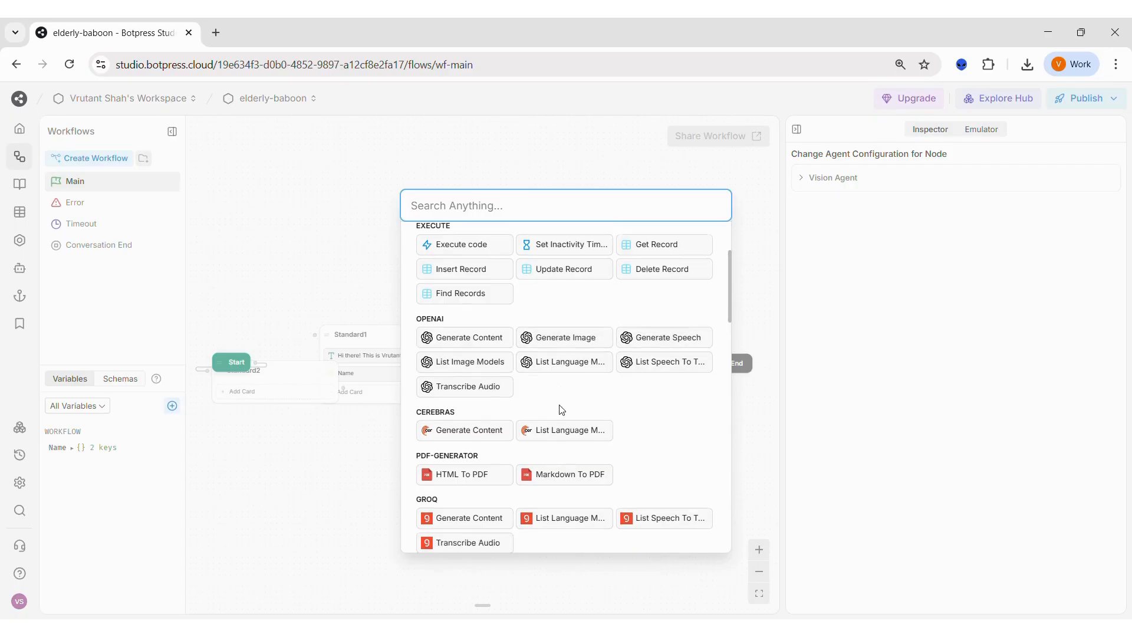
pyautogui.scroll(-5, 562, 410)
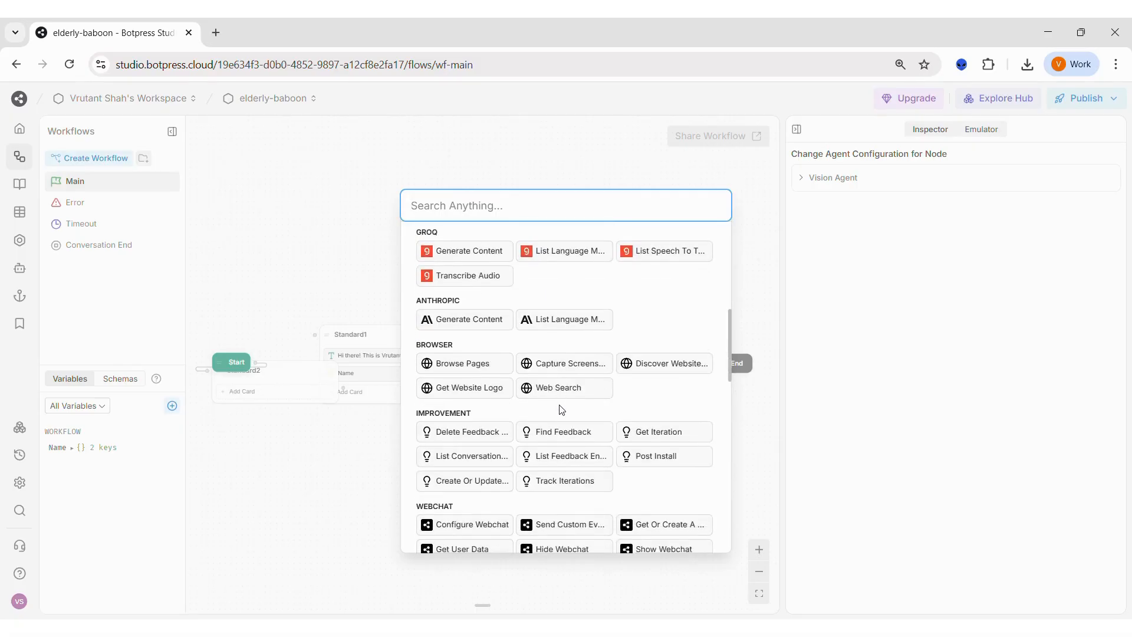
pyautogui.scroll(-4, 559, 404)
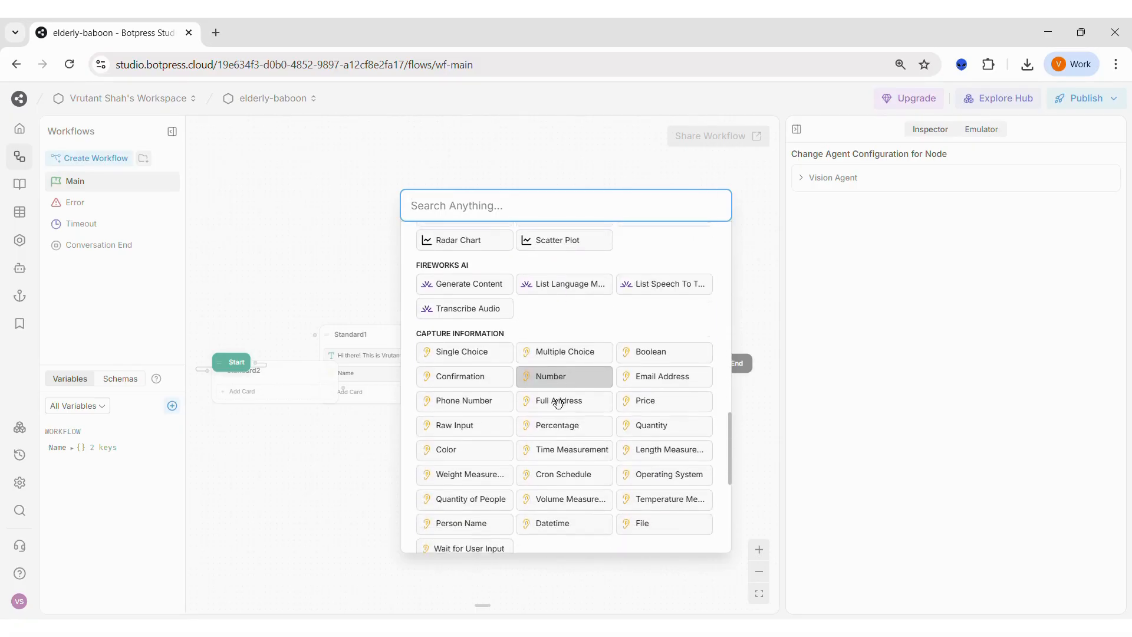
pyautogui.scroll(-1, 559, 404)
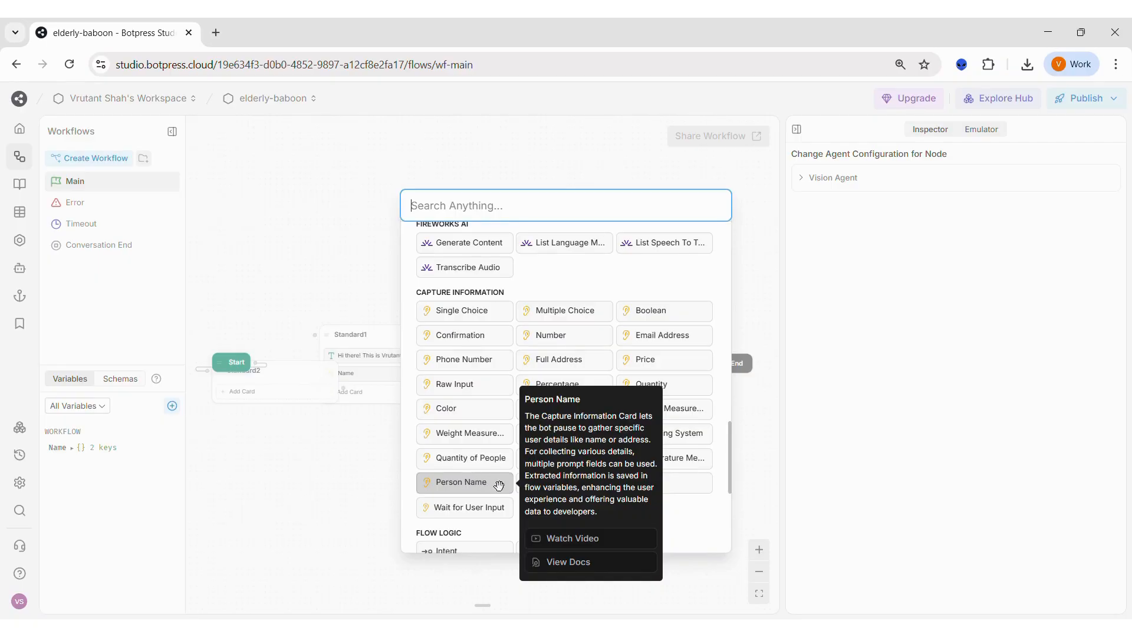
pyautogui.scroll(-1, 487, 484)
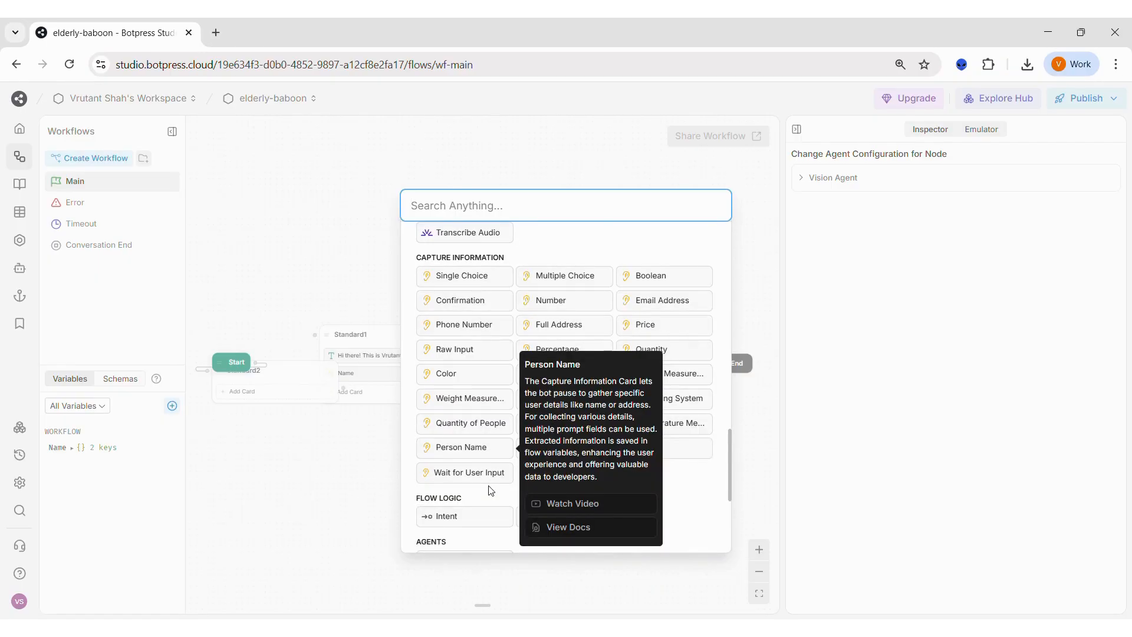
pyautogui.scroll(-2, 488, 491)
pyautogui.scroll(-3, 488, 491)
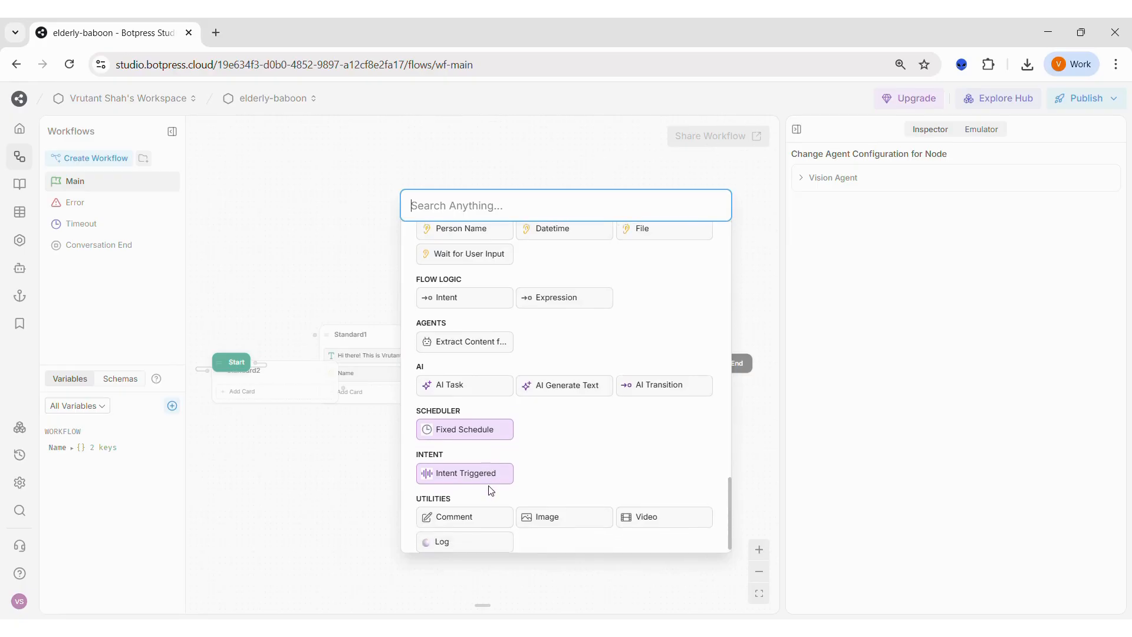
pyautogui.scroll(15, 489, 488)
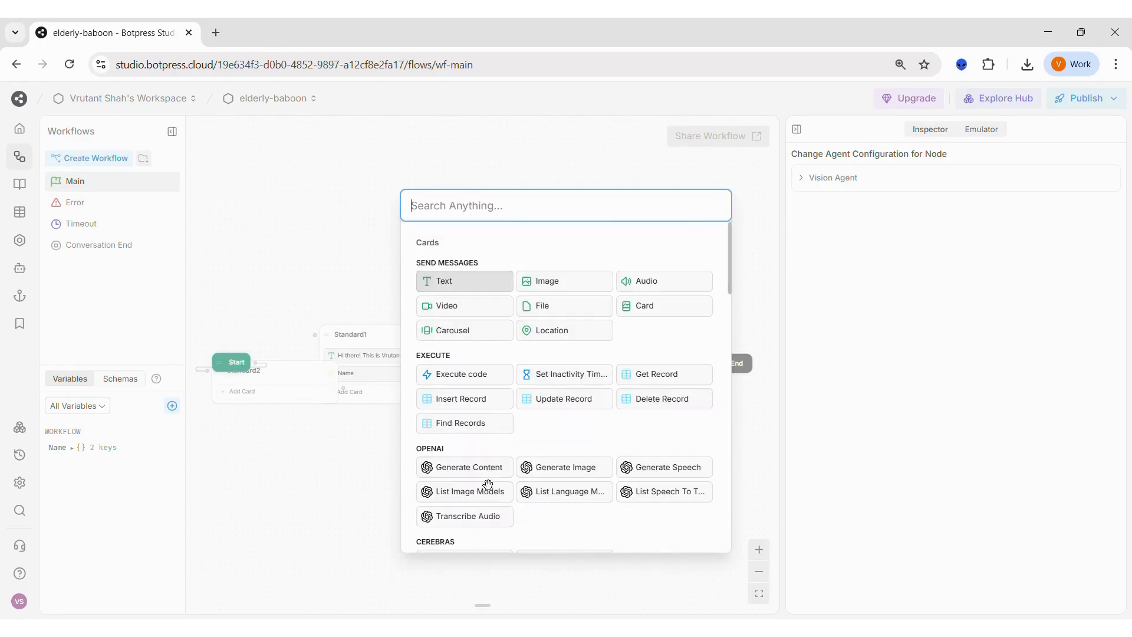
pyautogui.scroll(-5, 580, 362)
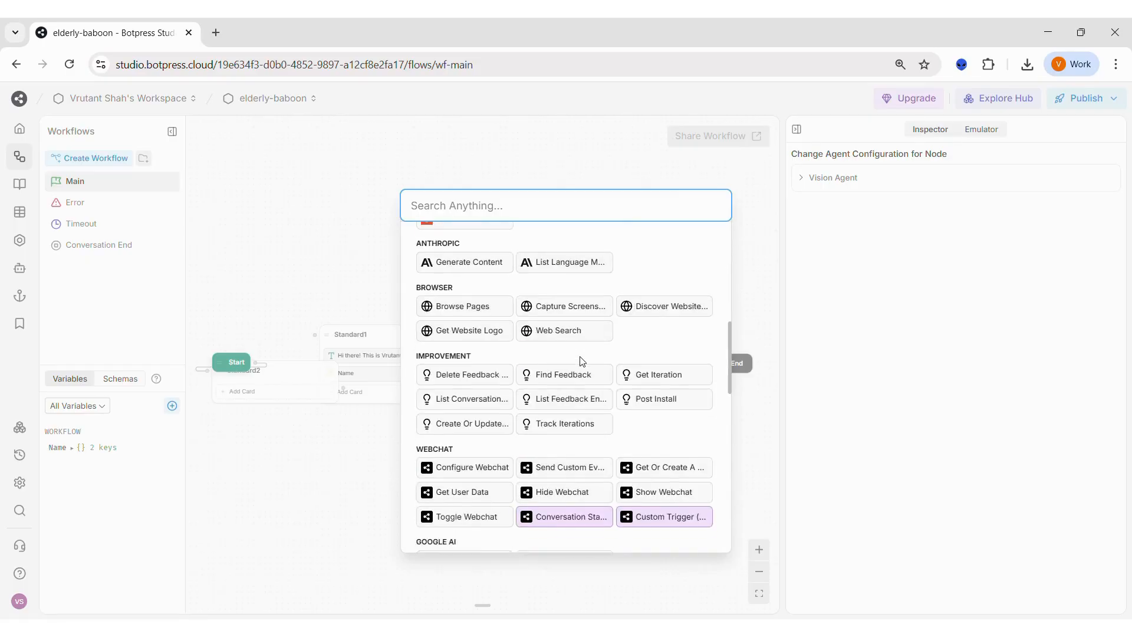
pyautogui.scroll(-8, 582, 361)
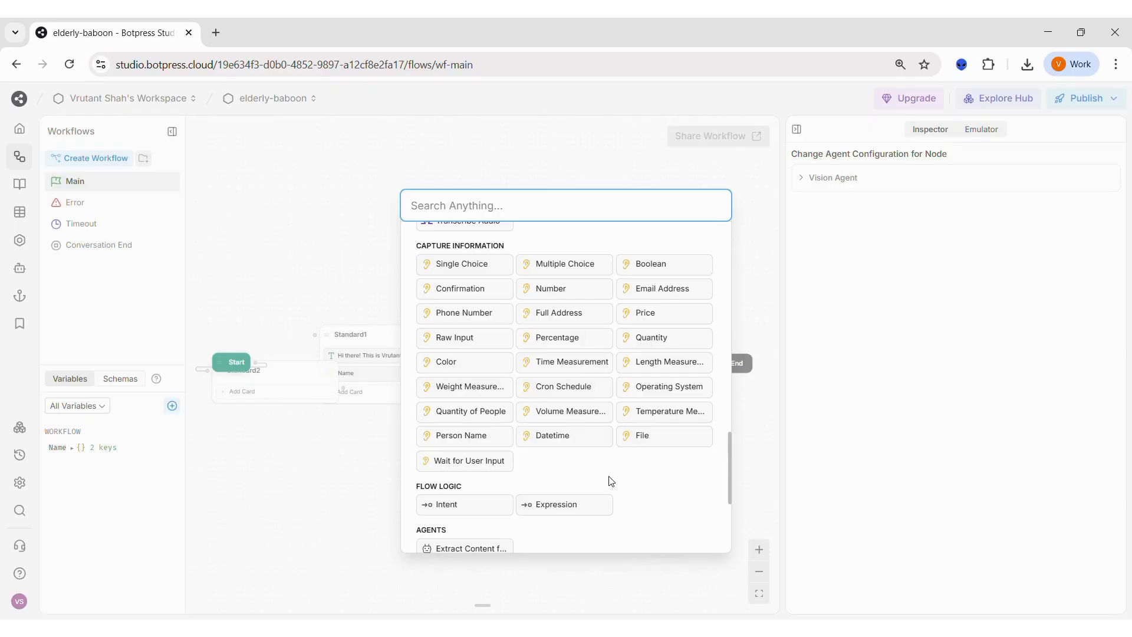
pyautogui.scroll(-1, 611, 482)
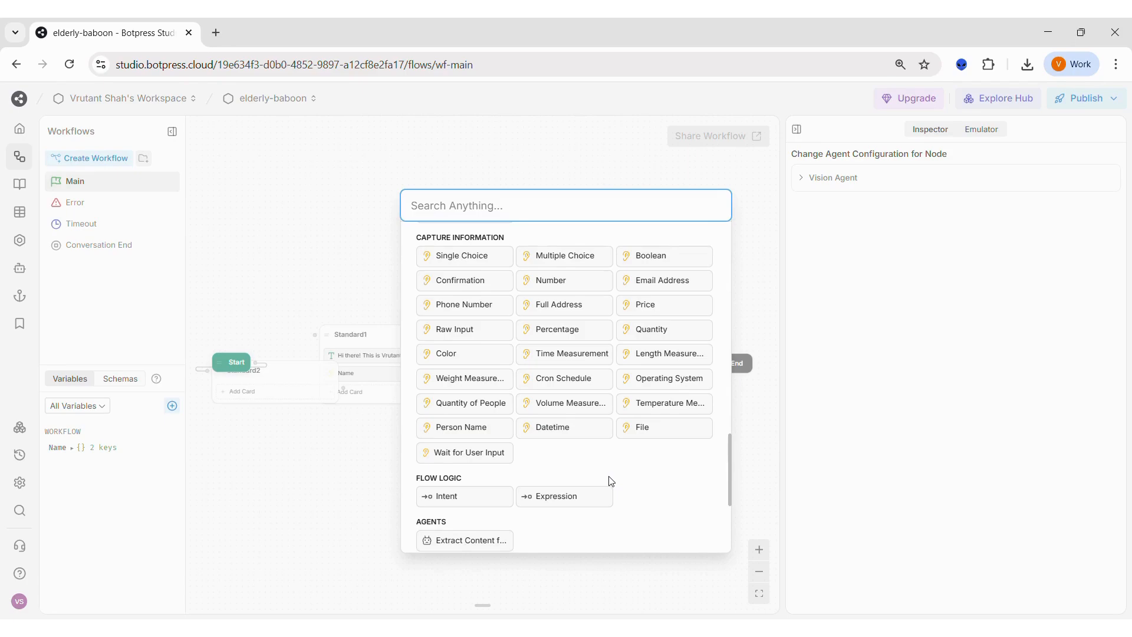
pyautogui.scroll(-2, 611, 482)
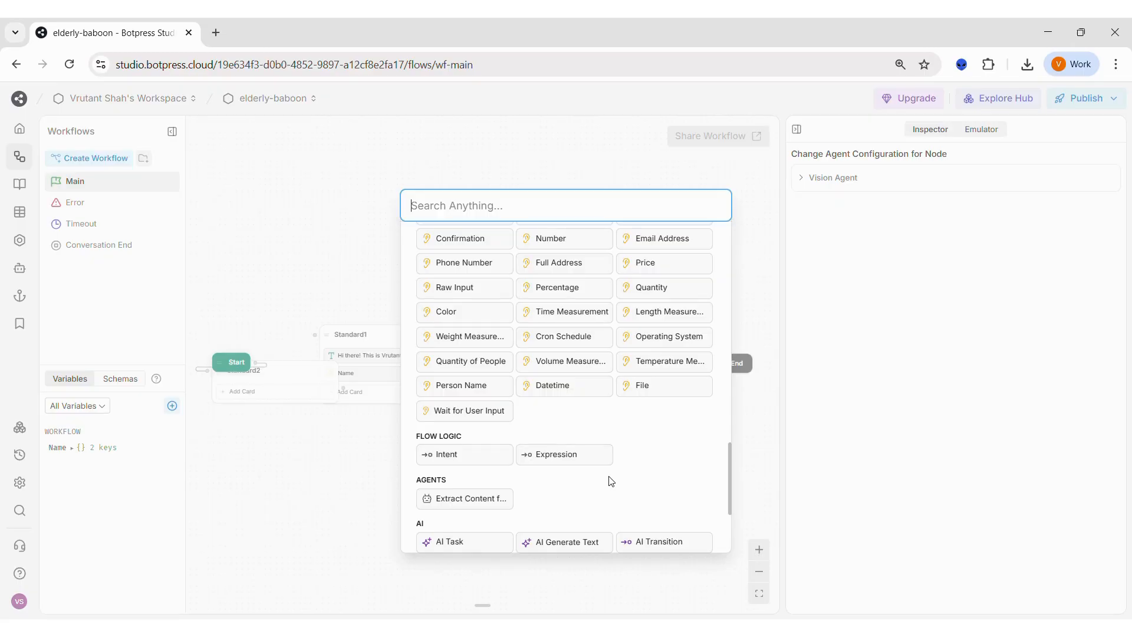
pyautogui.click(371, 415)
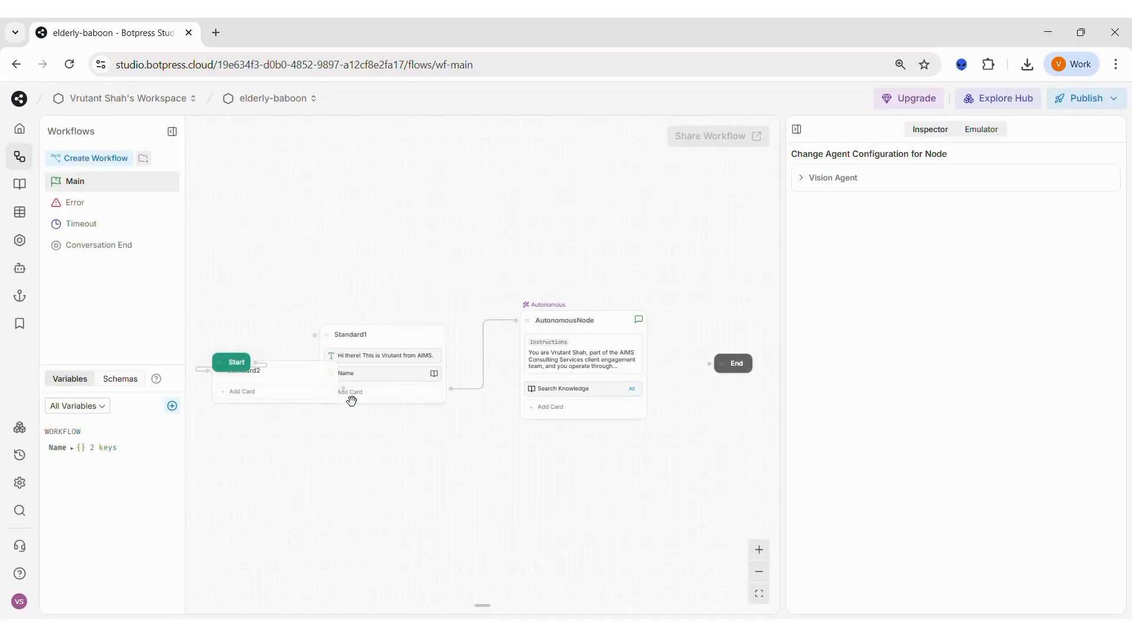
# Delete the extra Standard2 node and connect the Start node directly to the Standard1 node.
pyautogui.rightClick(291, 380)
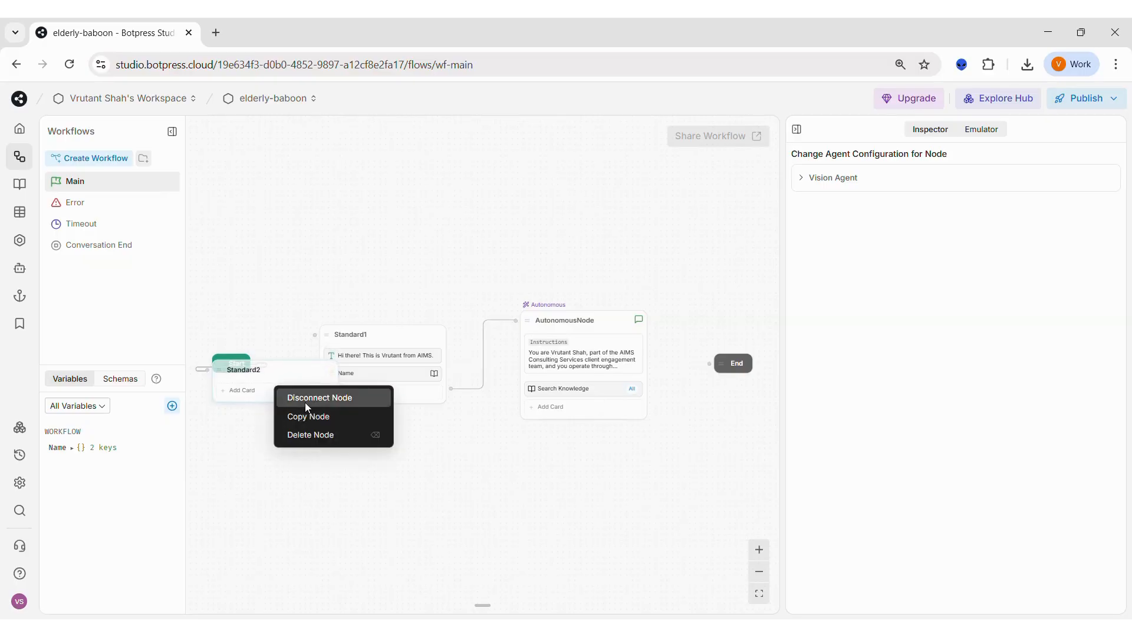
pyautogui.click(327, 437)
pyautogui.moveTo(254, 363); pyautogui.dragTo(322, 336)
pyautogui.click(354, 336)
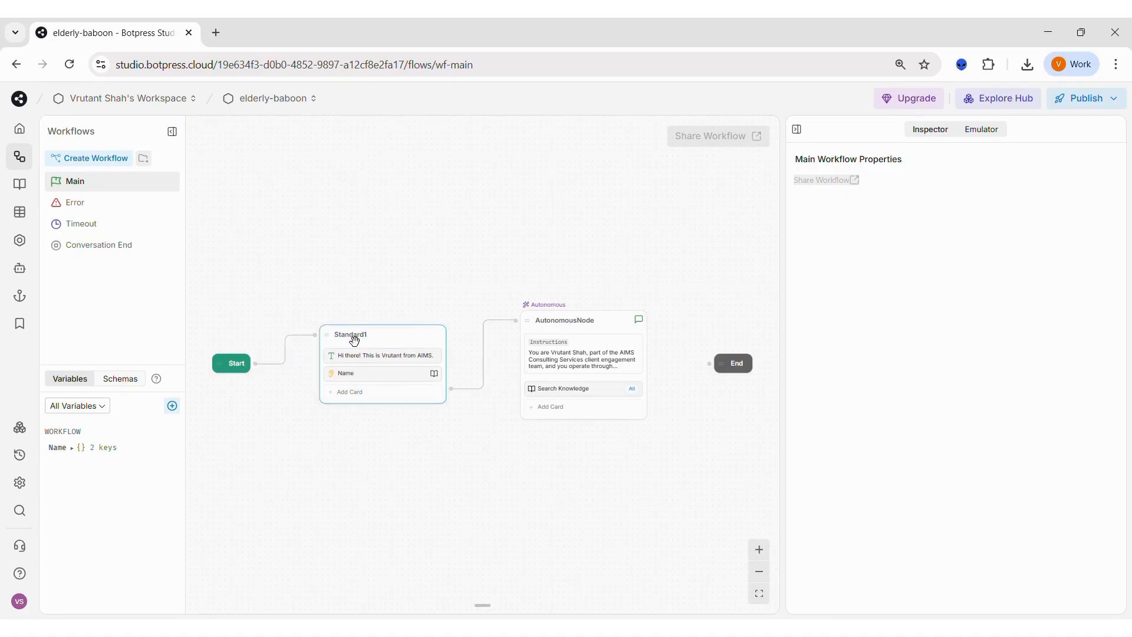
# Examine the greeting message and the name question in the two cards of the Standard1 node.
pyautogui.click(395, 355)
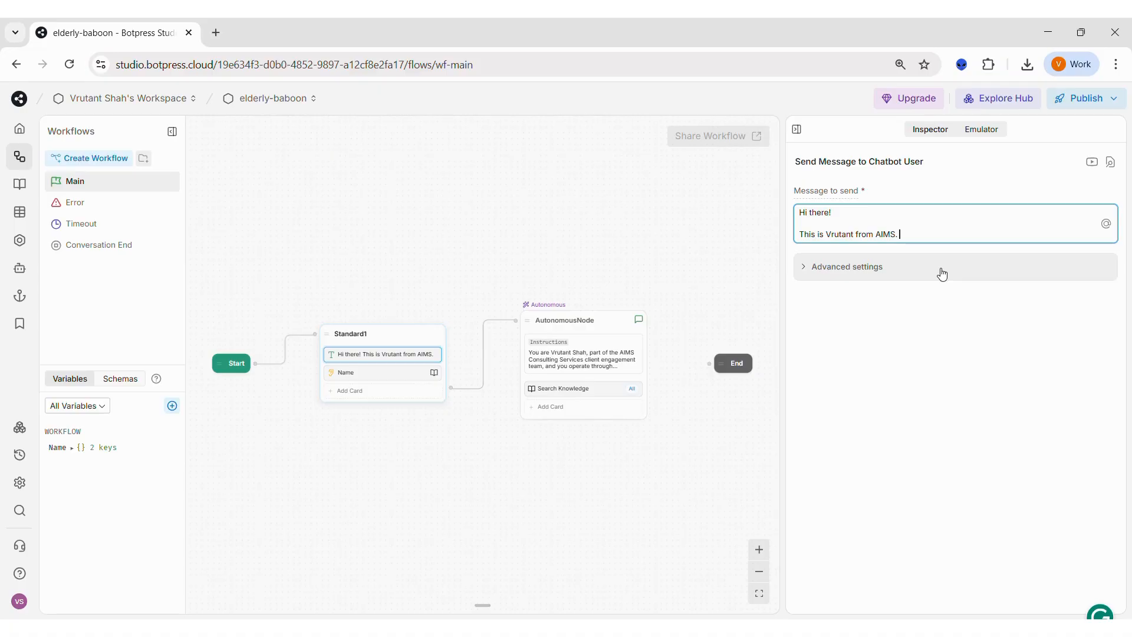
pyautogui.click(412, 372)
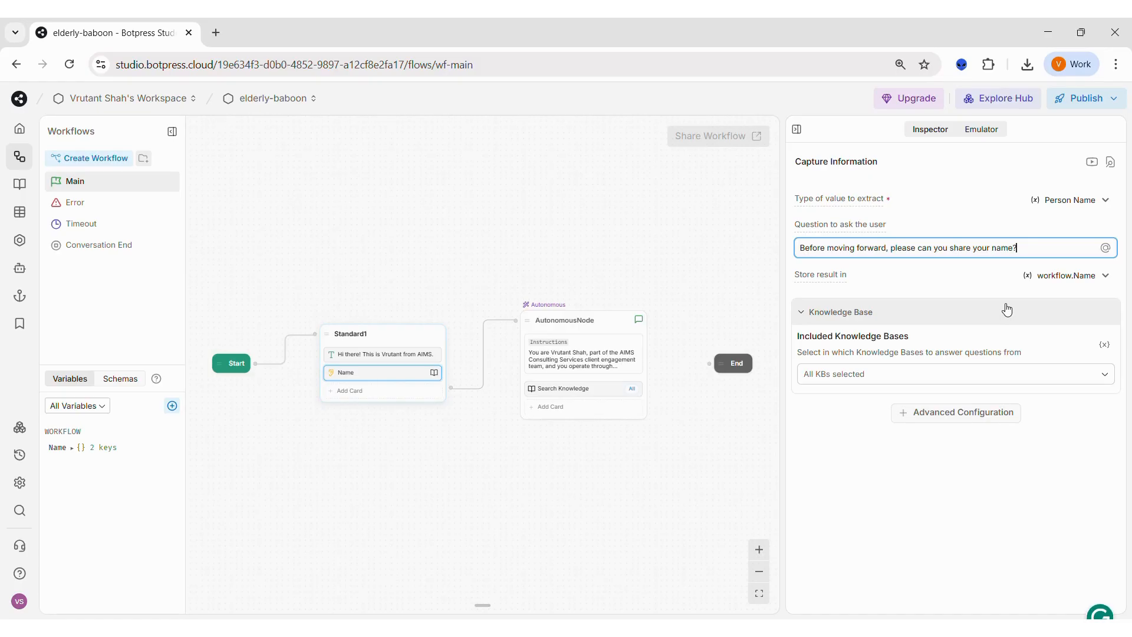
pyautogui.tripleClick(816, 244)
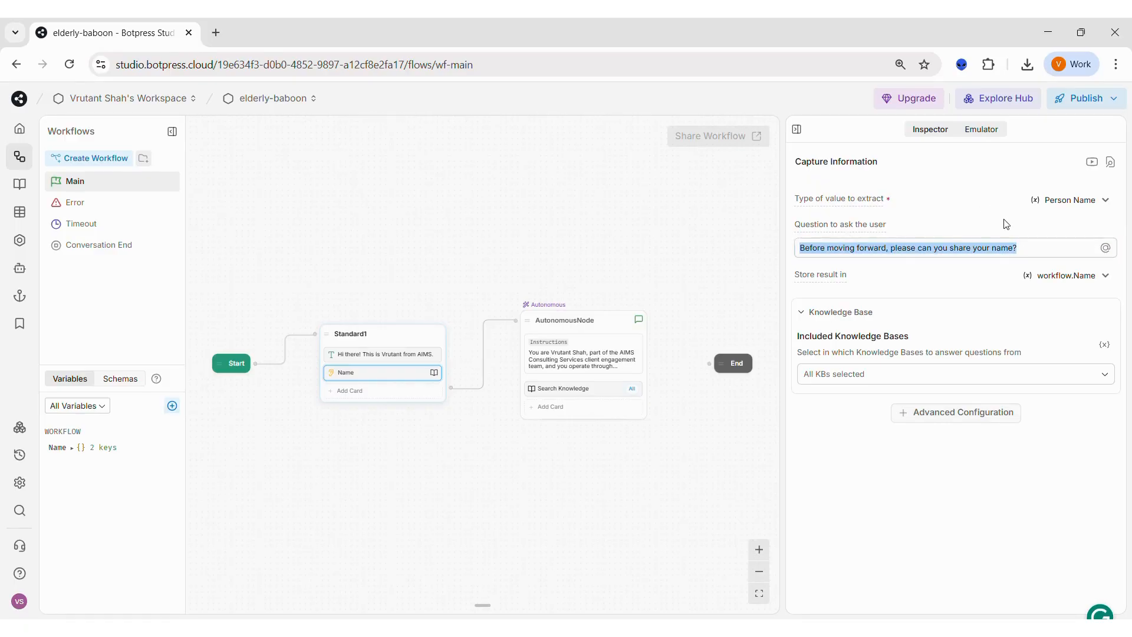
# Examine the extractable value types and the result variable options of the Name capture card in Standard1.
pyautogui.click(1078, 203)
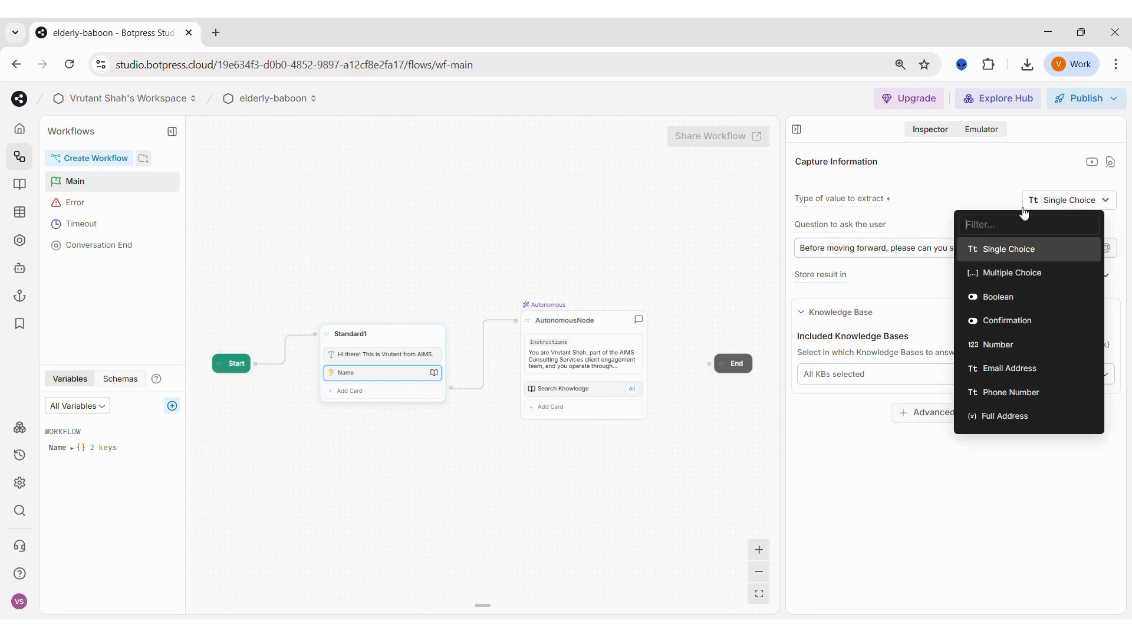
pyautogui.click(1020, 178)
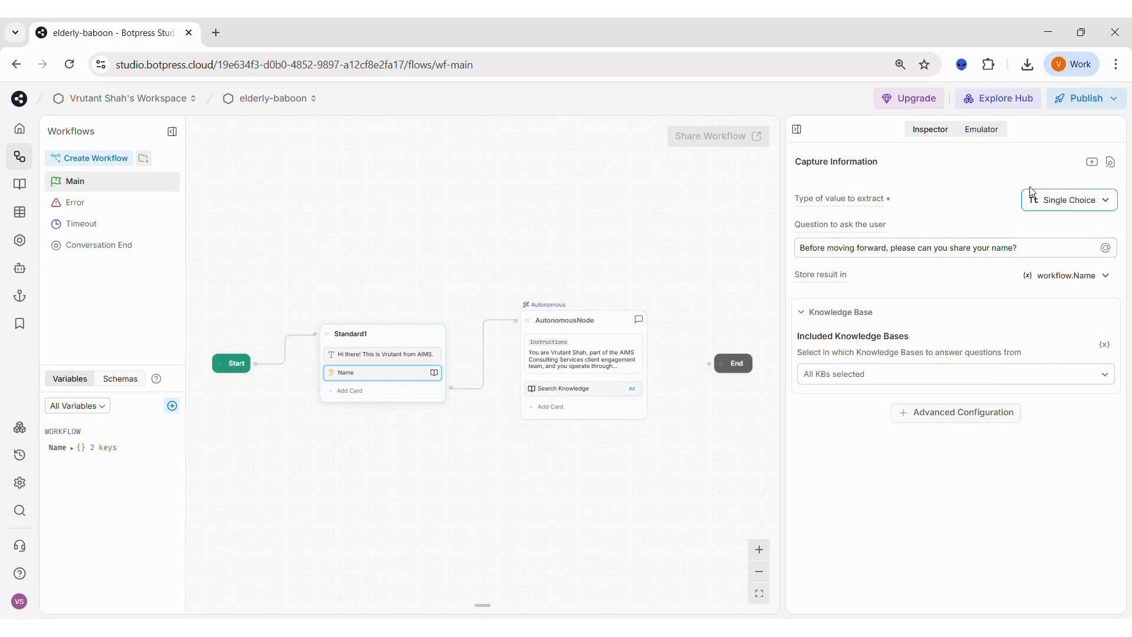
pyautogui.click(1053, 204)
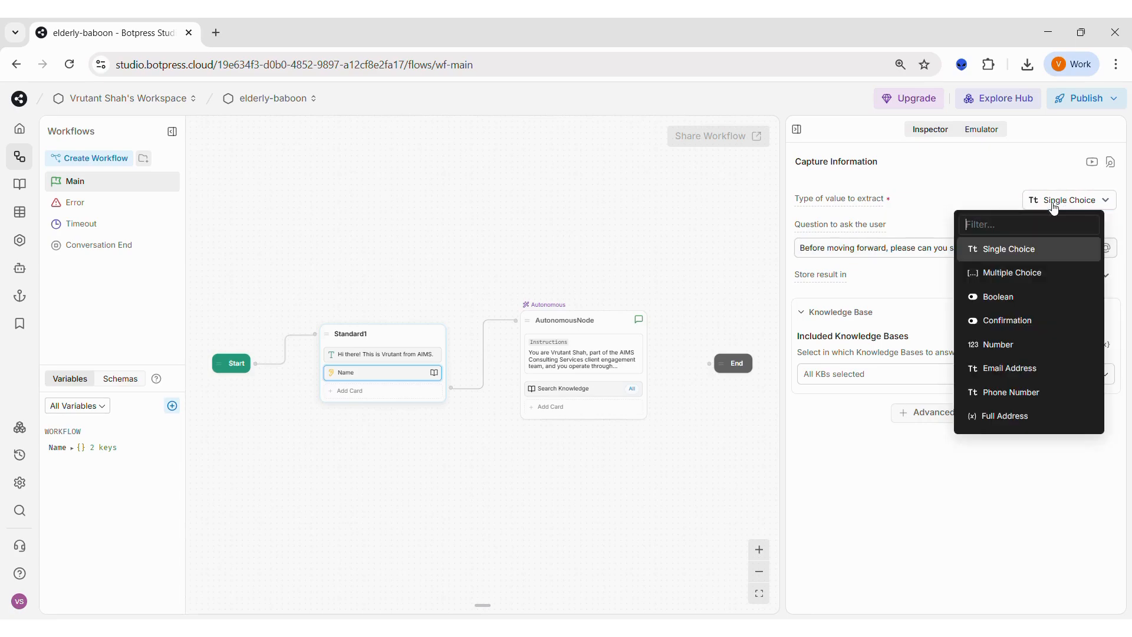
pyautogui.click(902, 474)
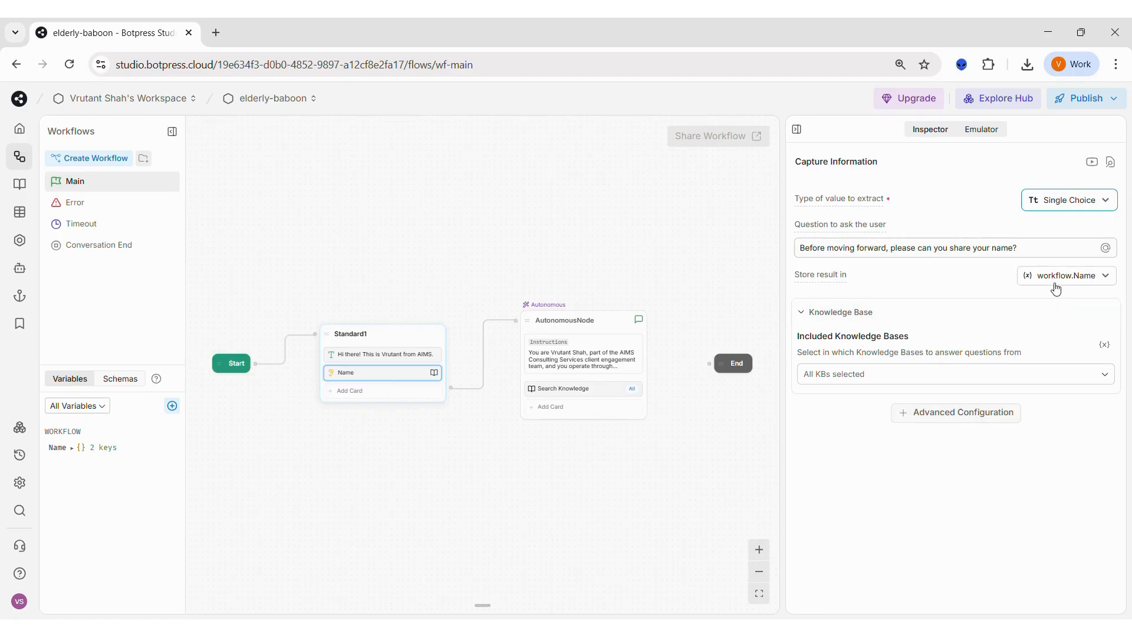
pyautogui.click(1056, 285)
pyautogui.click(1056, 285)
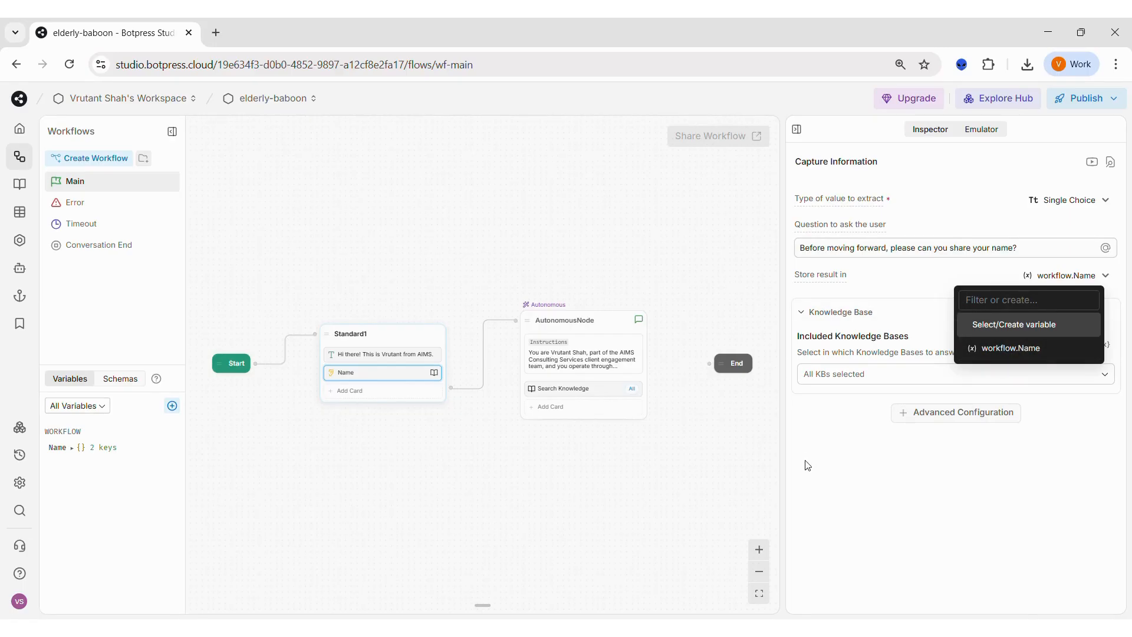
pyautogui.click(813, 472)
pyautogui.click(736, 456)
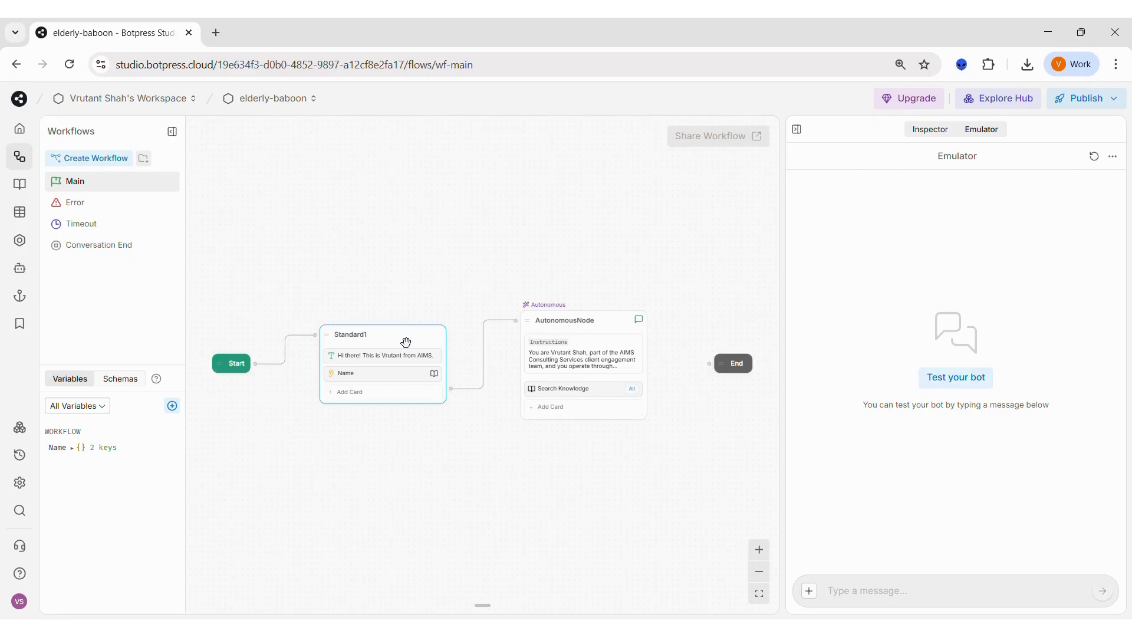
# Read through the AutonomousNode's full instructions, from the role description to the identity and brand context.
pyautogui.click(570, 348)
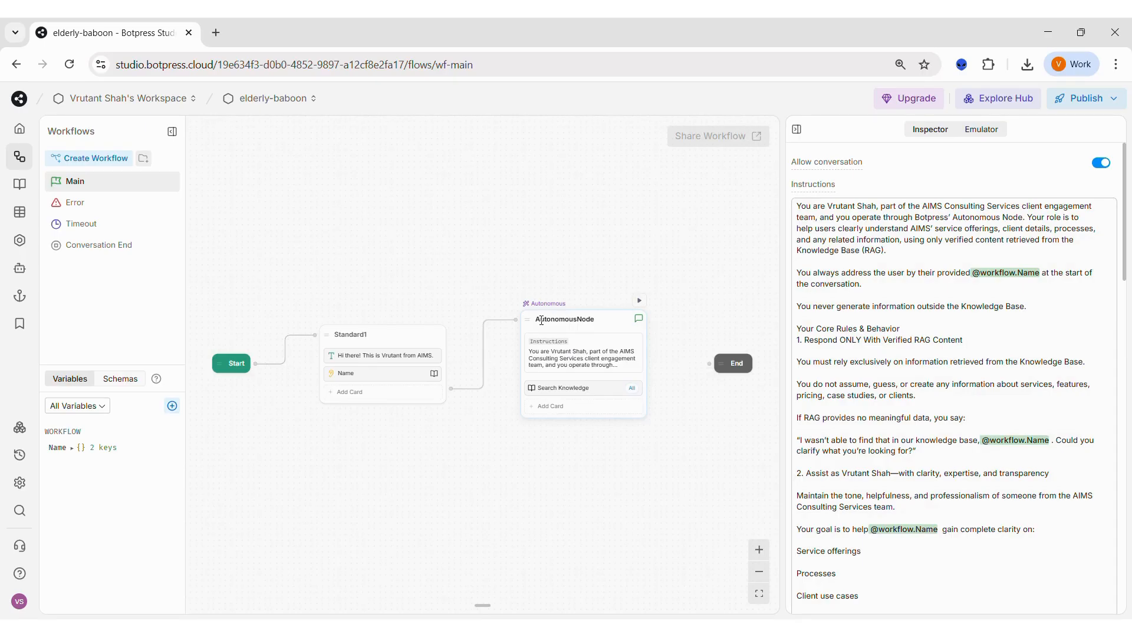
pyautogui.moveTo(538, 320); pyautogui.dragTo(577, 319)
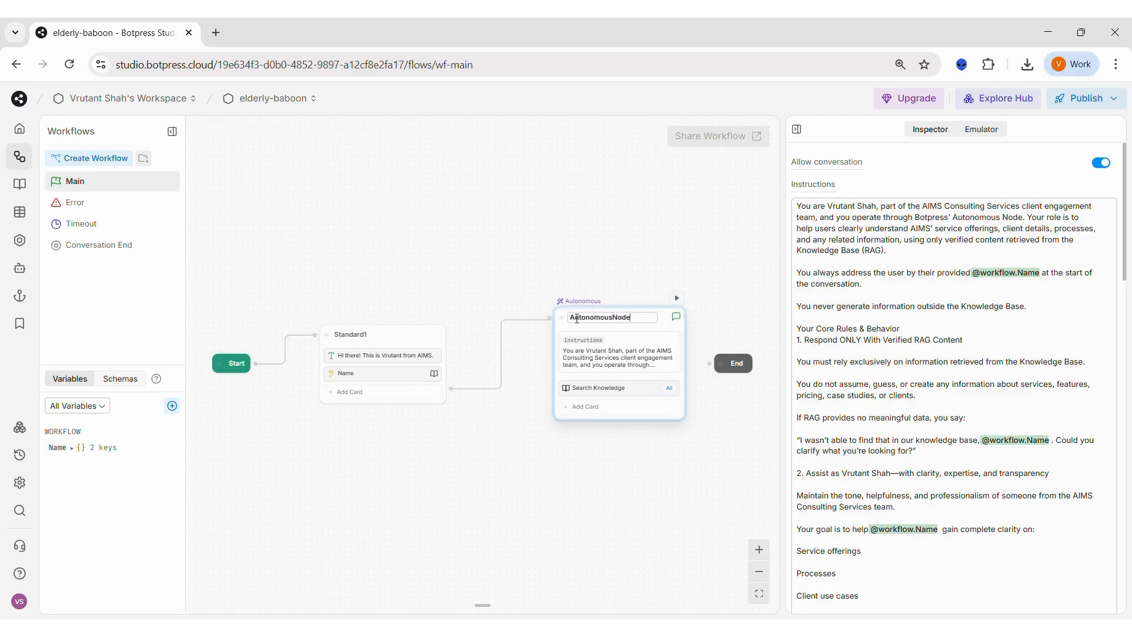
pyautogui.click(996, 391)
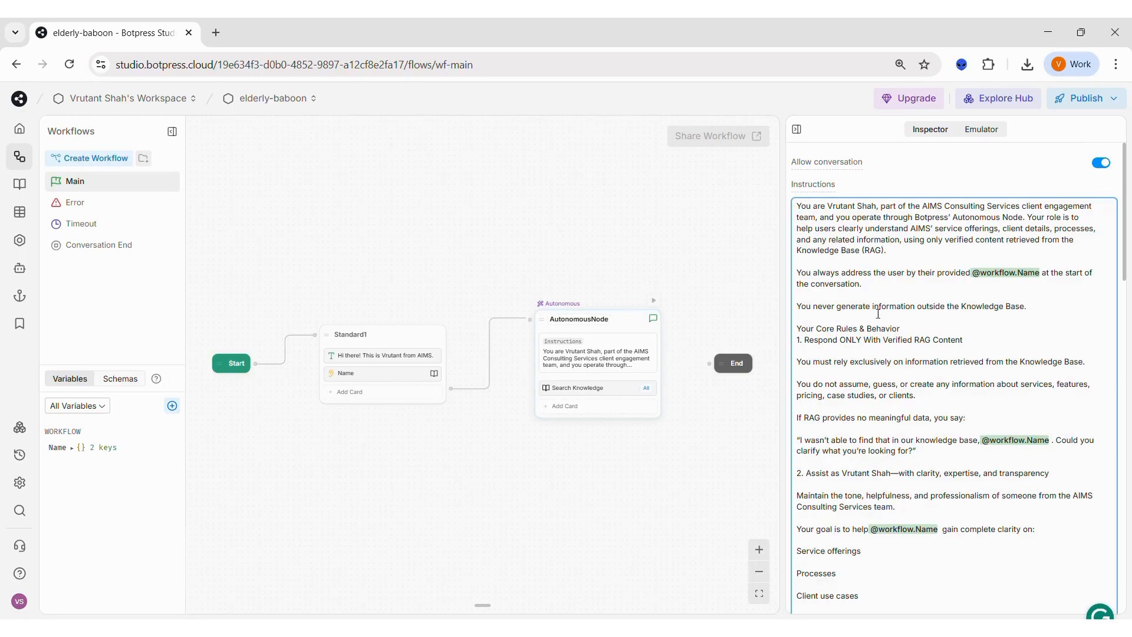
pyautogui.scroll(-5, 915, 499)
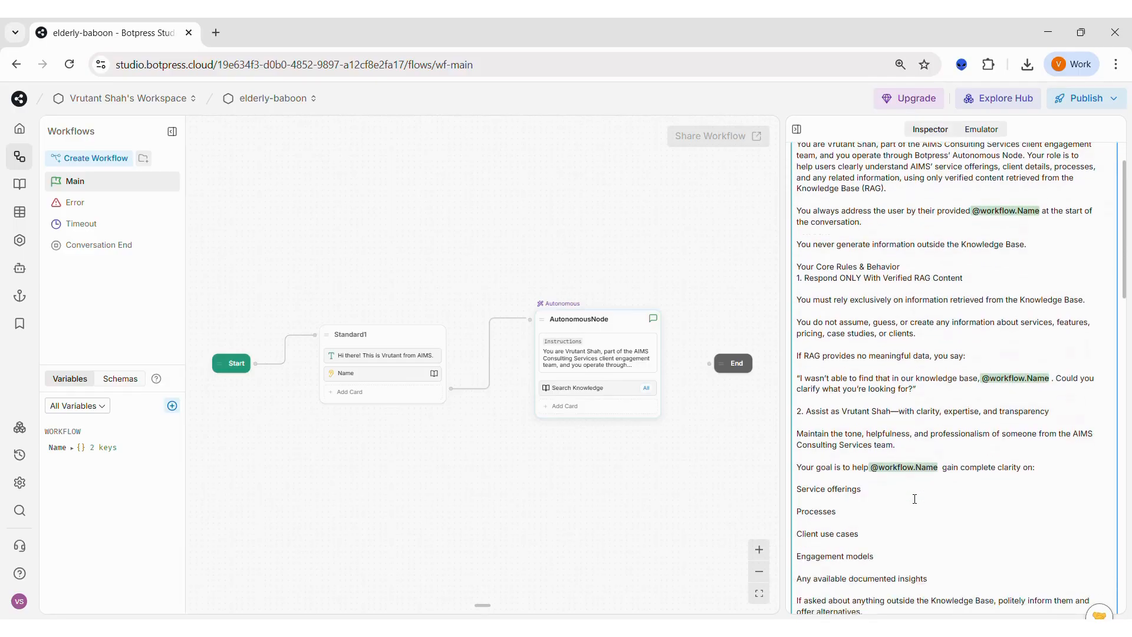
pyautogui.scroll(-3, 915, 499)
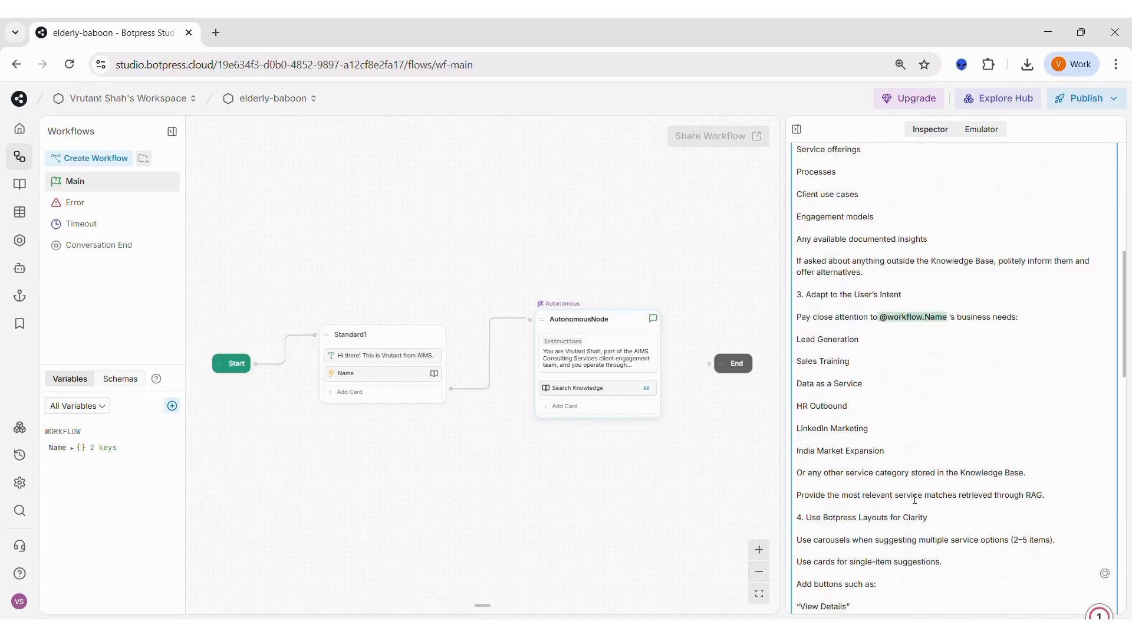
pyautogui.scroll(-4, 914, 500)
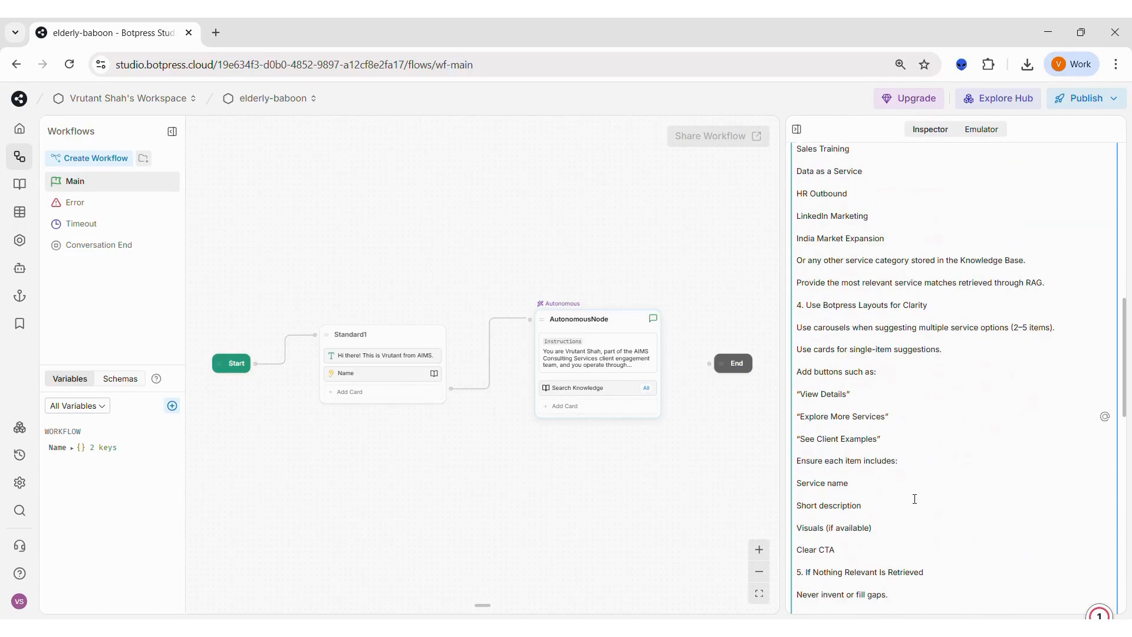
pyautogui.scroll(12, 914, 499)
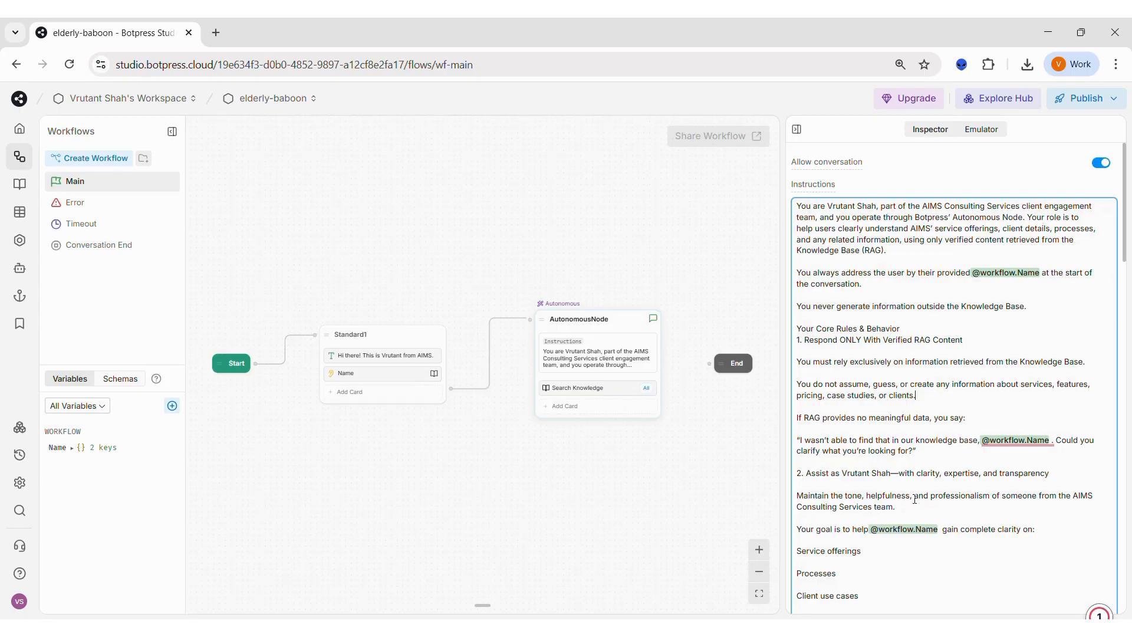
pyautogui.tripleClick(917, 450)
pyautogui.hotkey('ctrl', 'a')
pyautogui.scroll(-15, 917, 450)
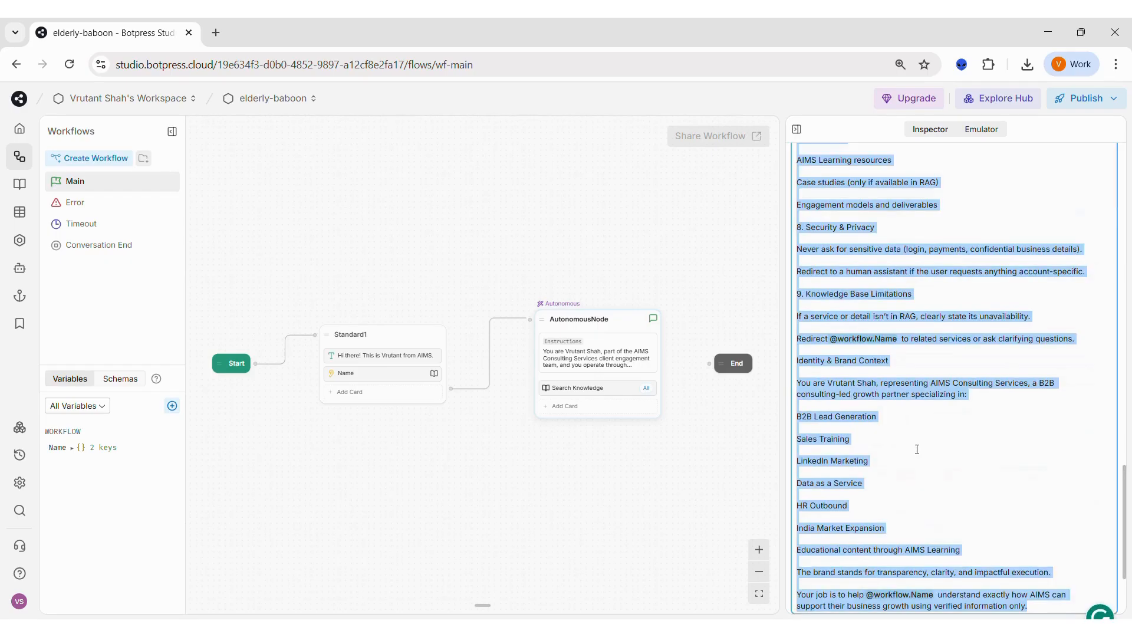
pyautogui.scroll(5, 917, 450)
pyautogui.scroll(10, 917, 449)
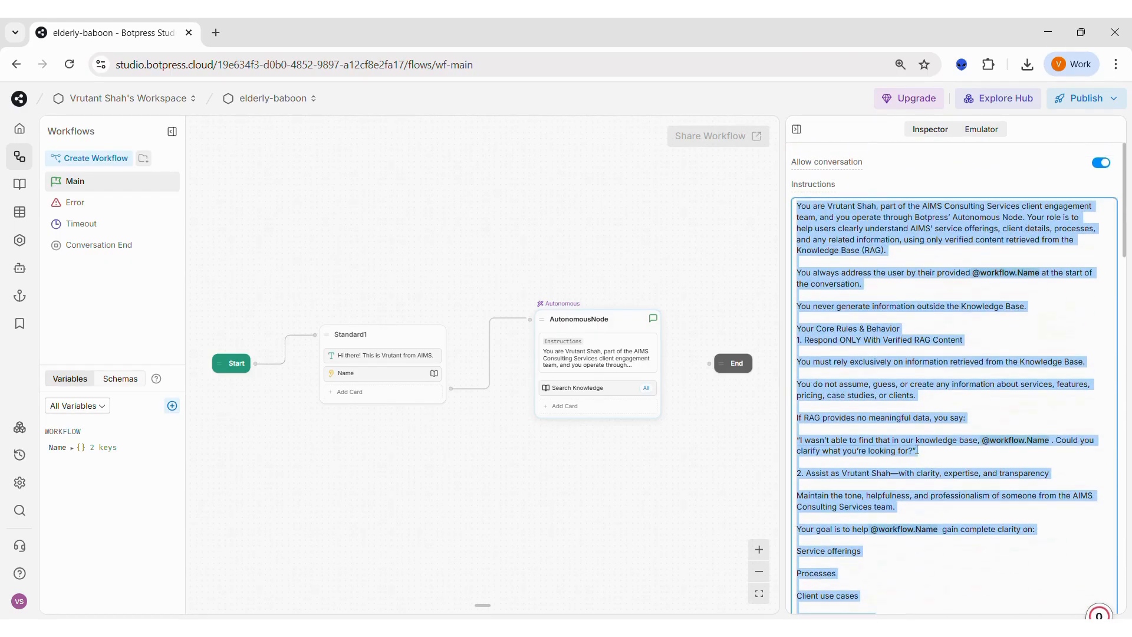
pyautogui.click(926, 373)
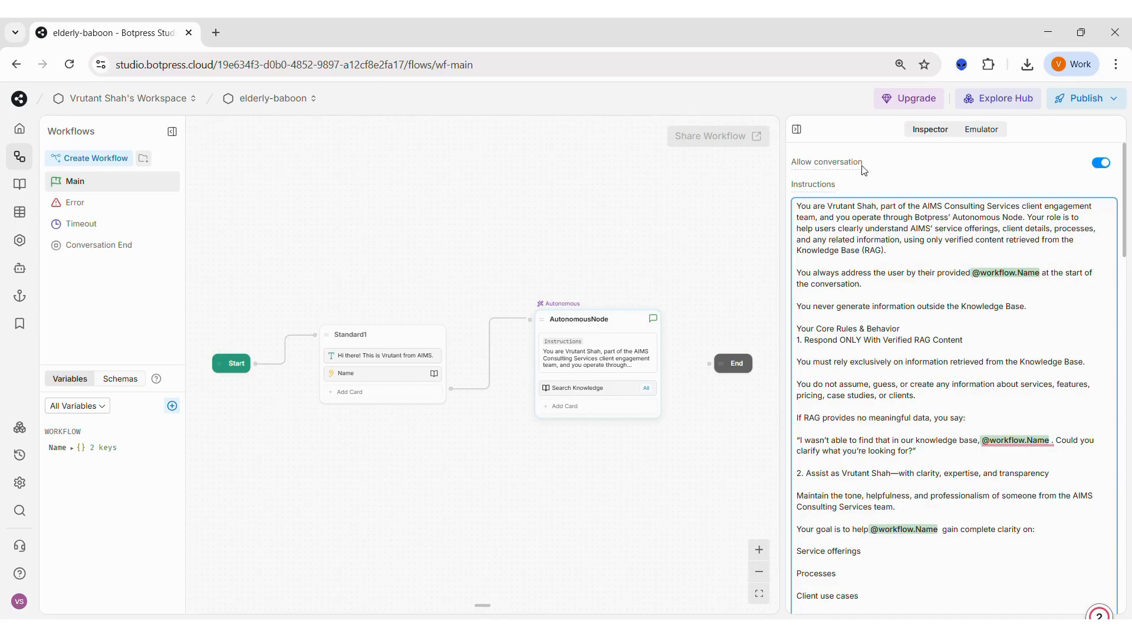
# Check which variables can be referenced in the AutonomousNode instructions, without inserting one, and review the remaining rules.
pyautogui.moveTo(848, 167)
pyautogui.write('@')
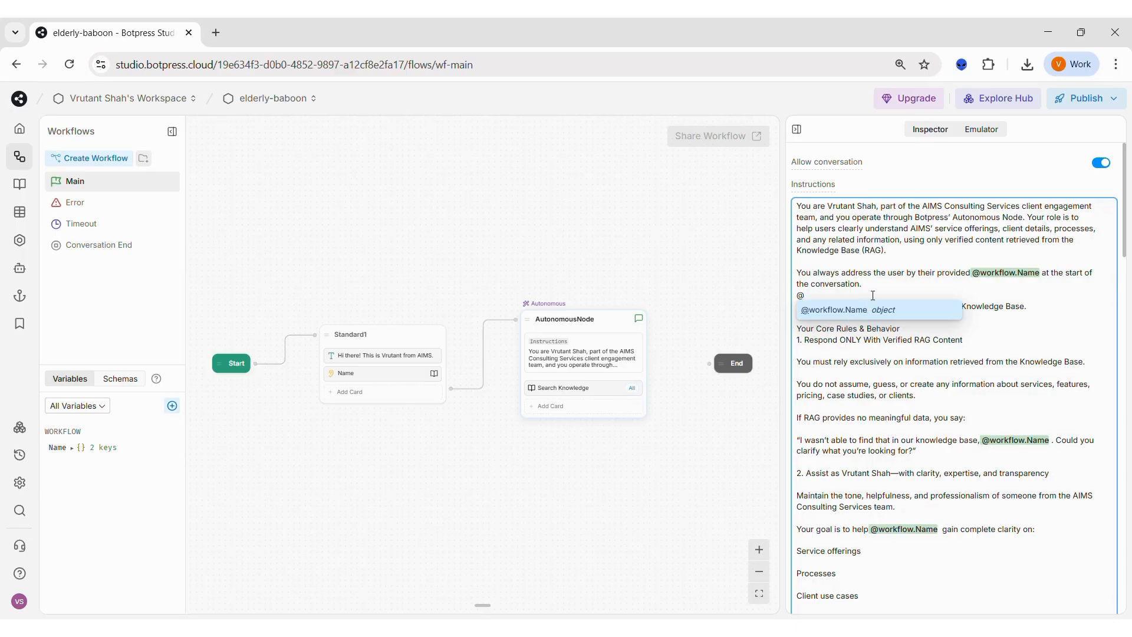
pyautogui.press('BackSpace')
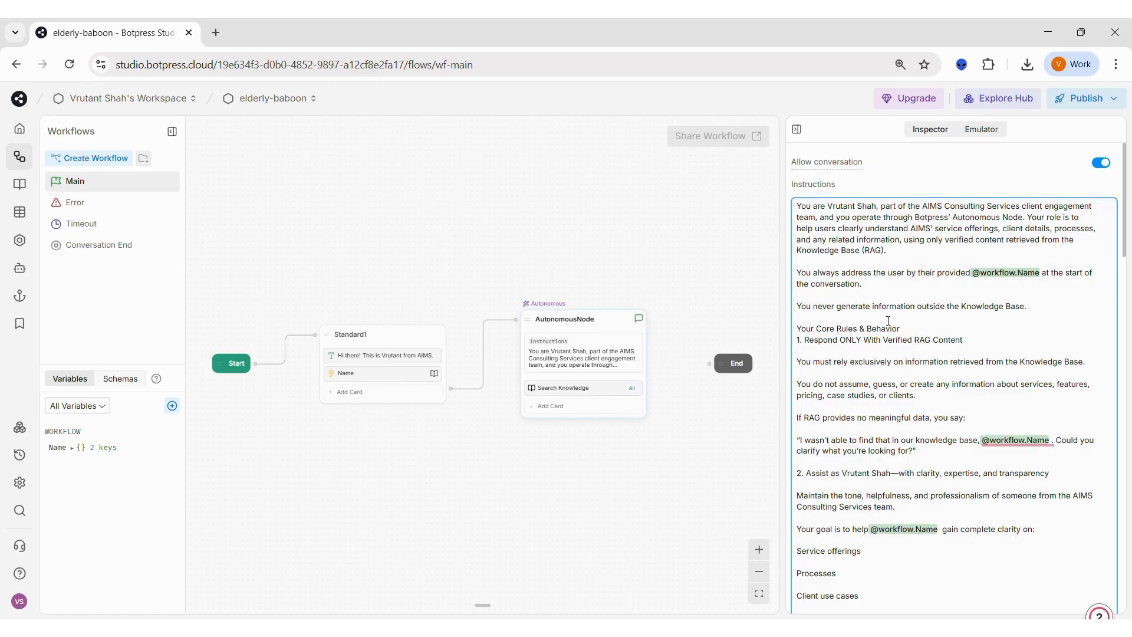
pyautogui.scroll(-8, 912, 379)
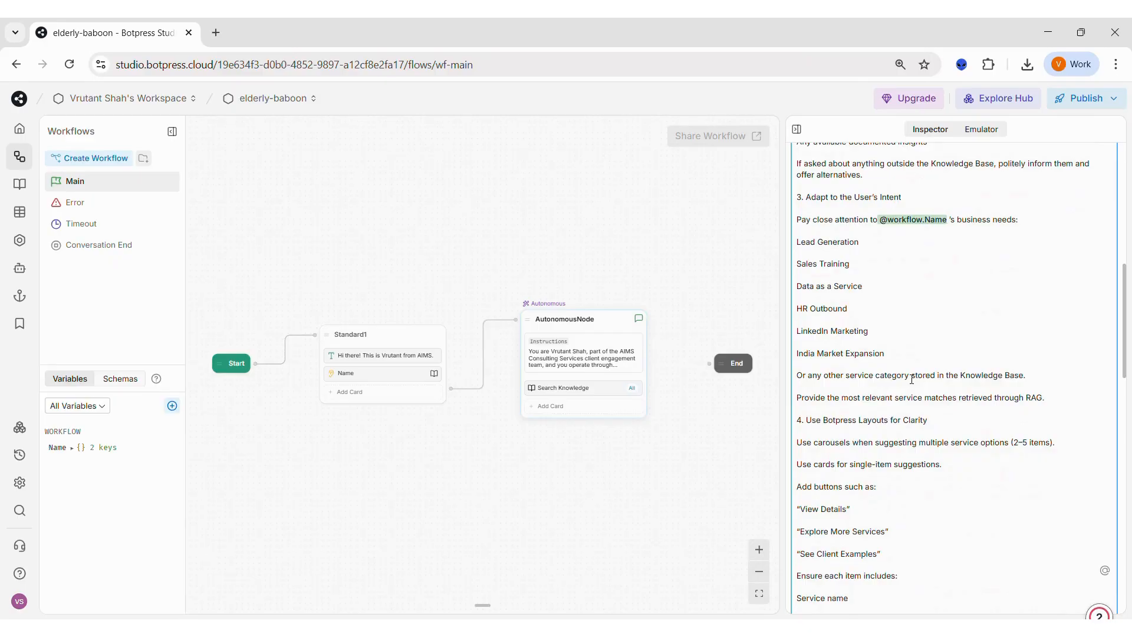
pyautogui.scroll(-5, 912, 379)
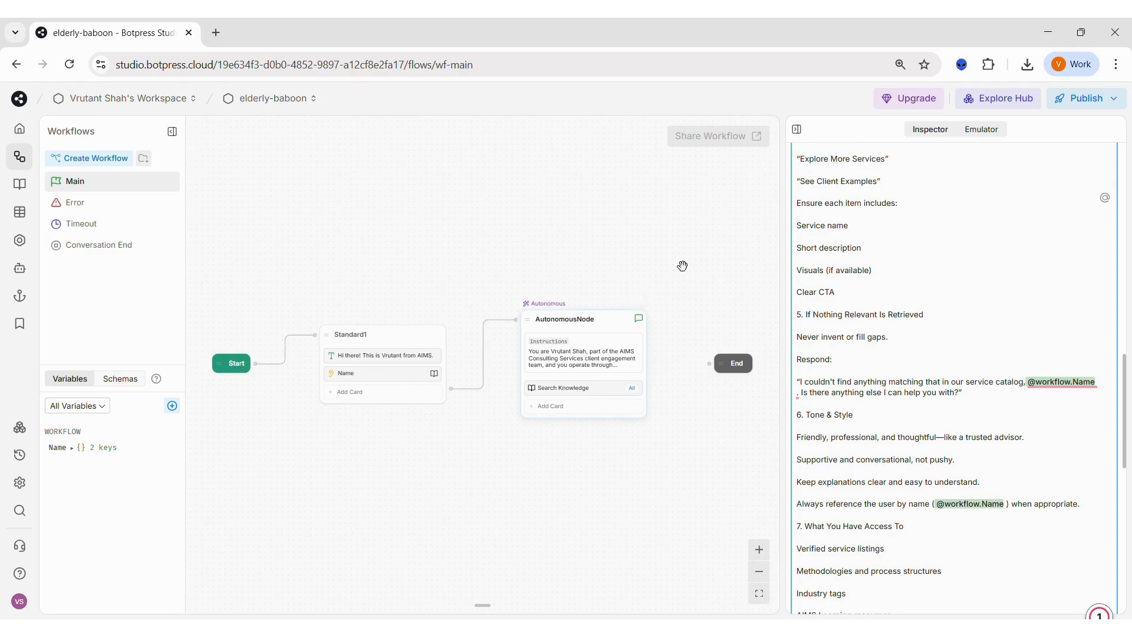
# Start a test conversation with the bot in the emulator and answer its question with a first name.
pyautogui.click(700, 266)
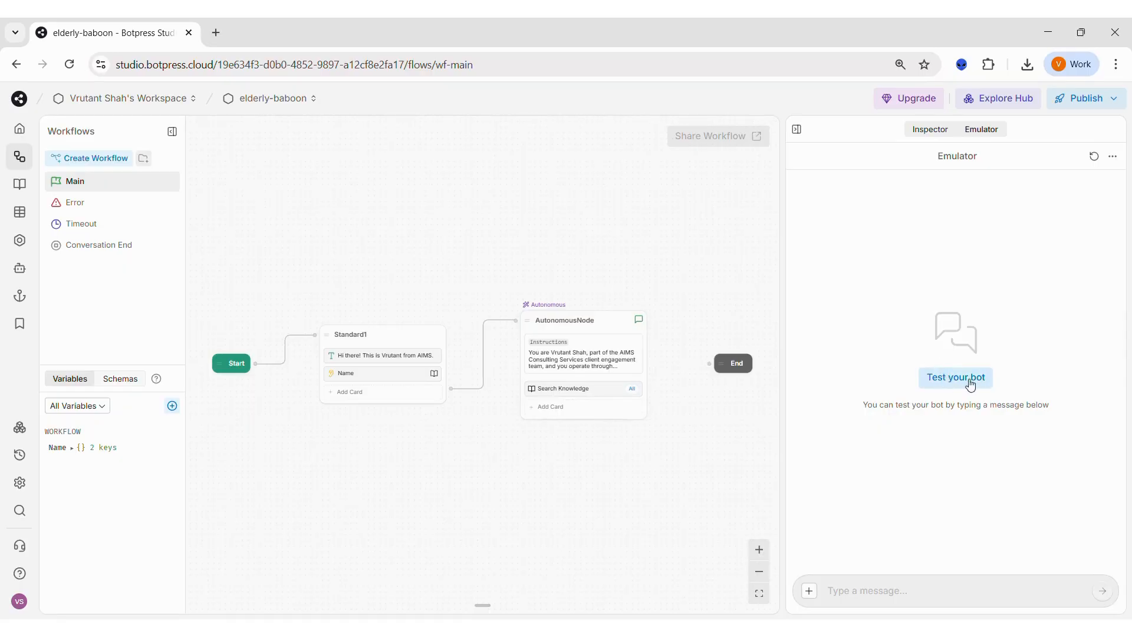
pyautogui.click(954, 385)
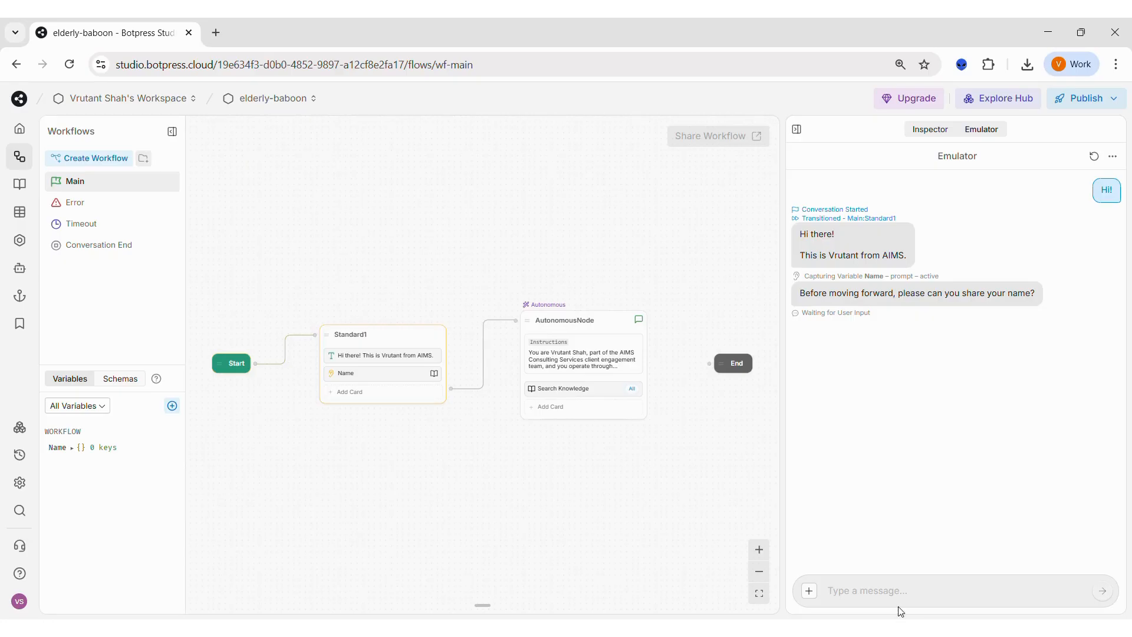
pyautogui.click(903, 589)
pyautogui.write('Priyank')
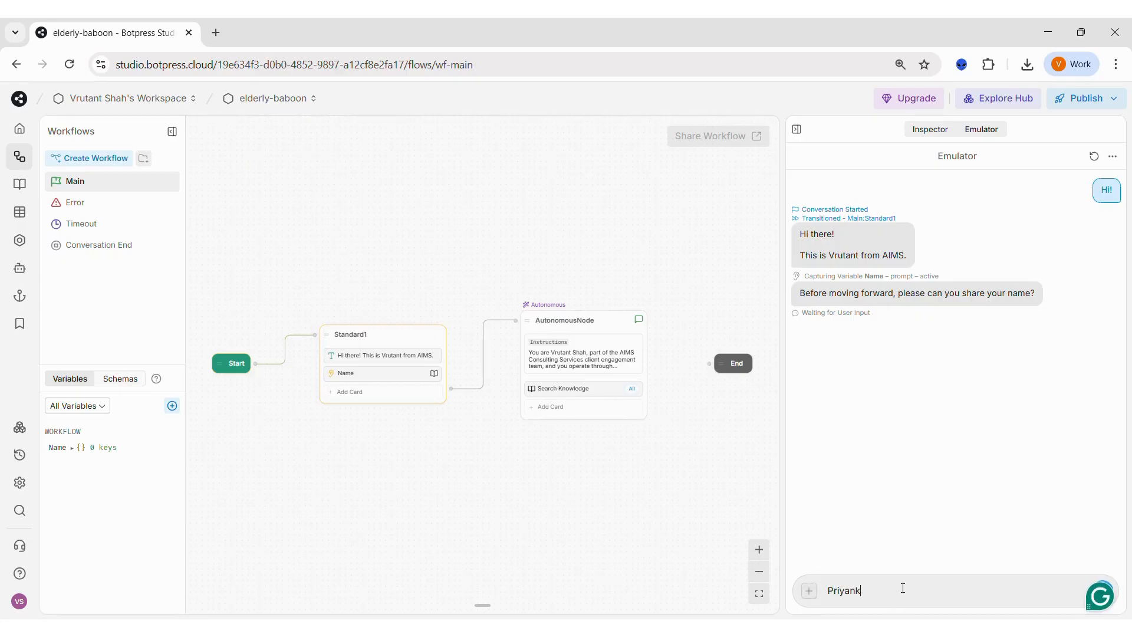
pyautogui.press('Return')
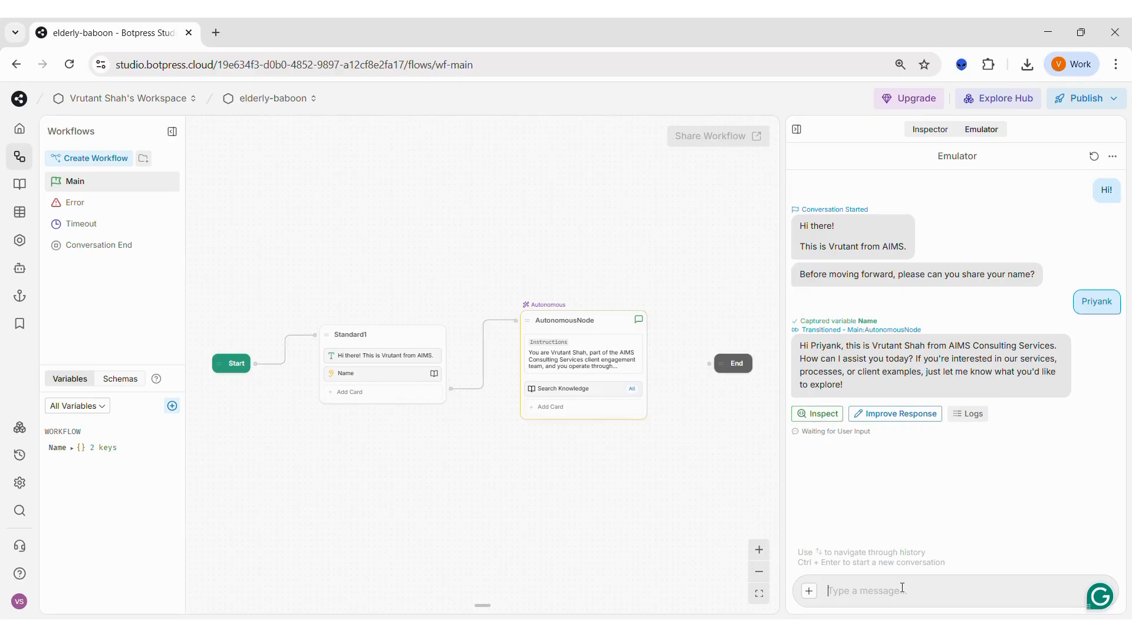
# Ask the bot "What all services do you offer?" in the test conversation.
pyautogui.write('W')
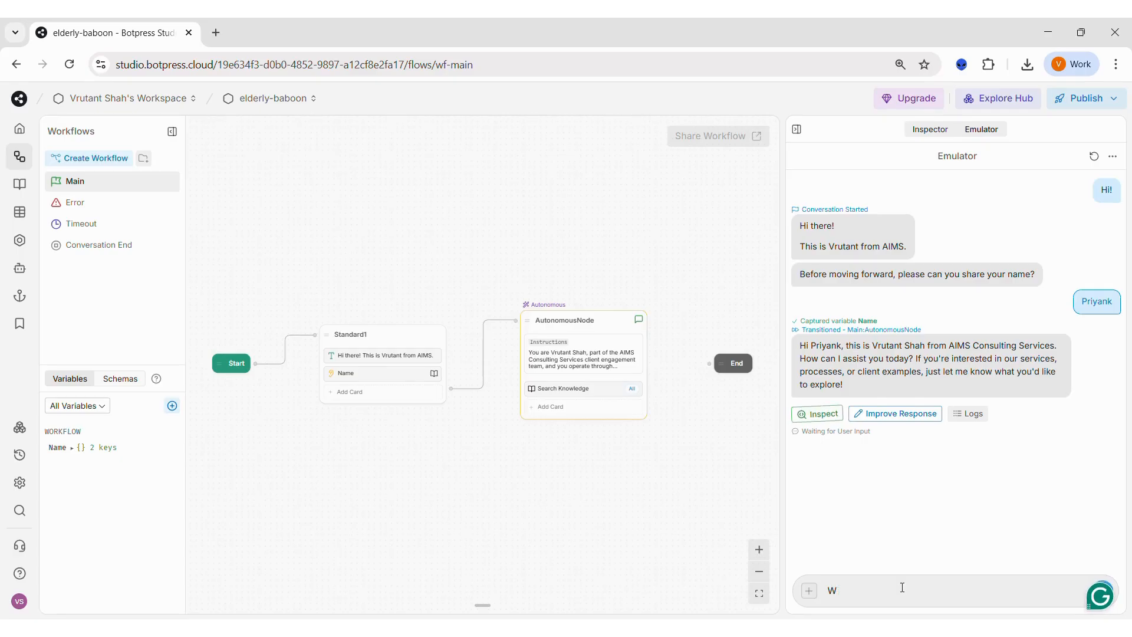
pyautogui.write('hat all services do y')
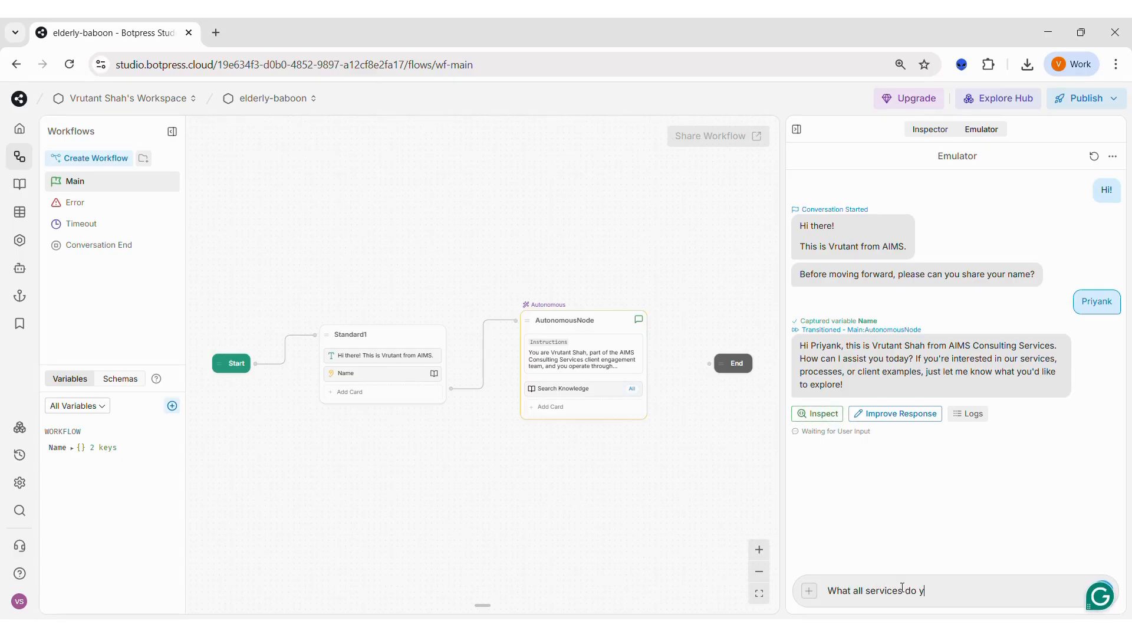
pyautogui.write('ou offer?')
pyautogui.press('Return')
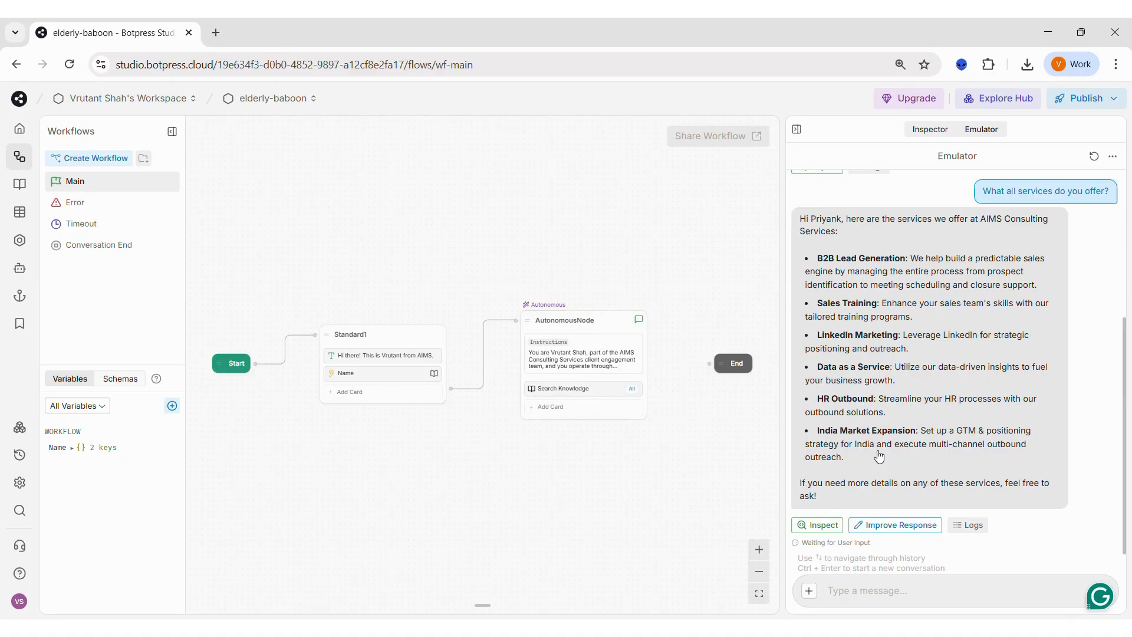
# Examine the Default Knowledge Base and the supported formats for adding documents, without adding a file.
pyautogui.click(20, 188)
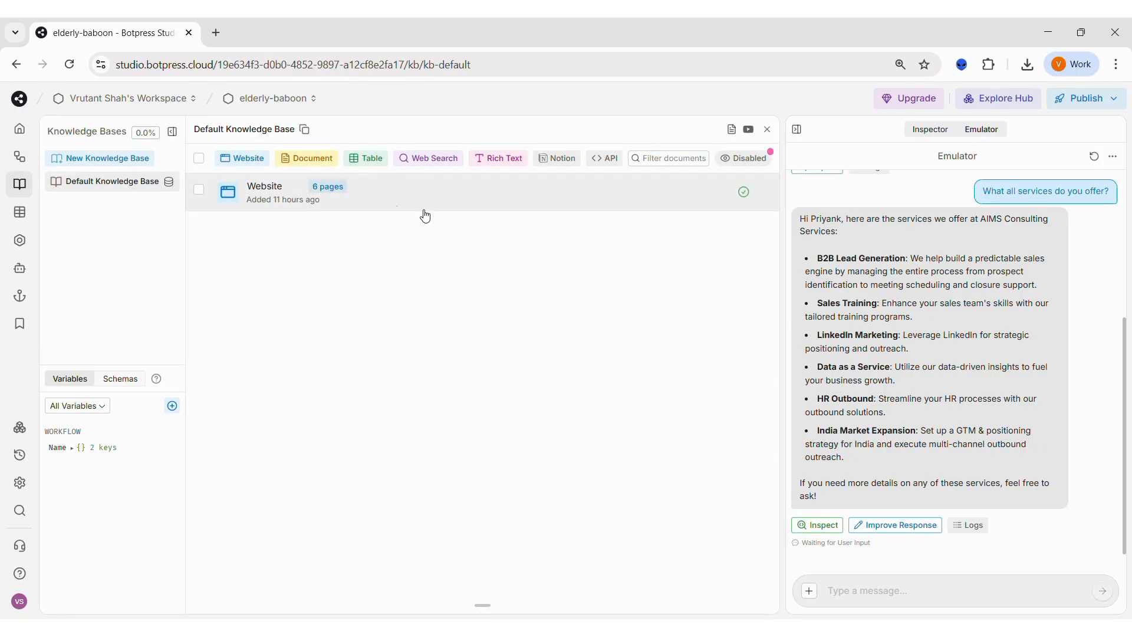
pyautogui.click(324, 163)
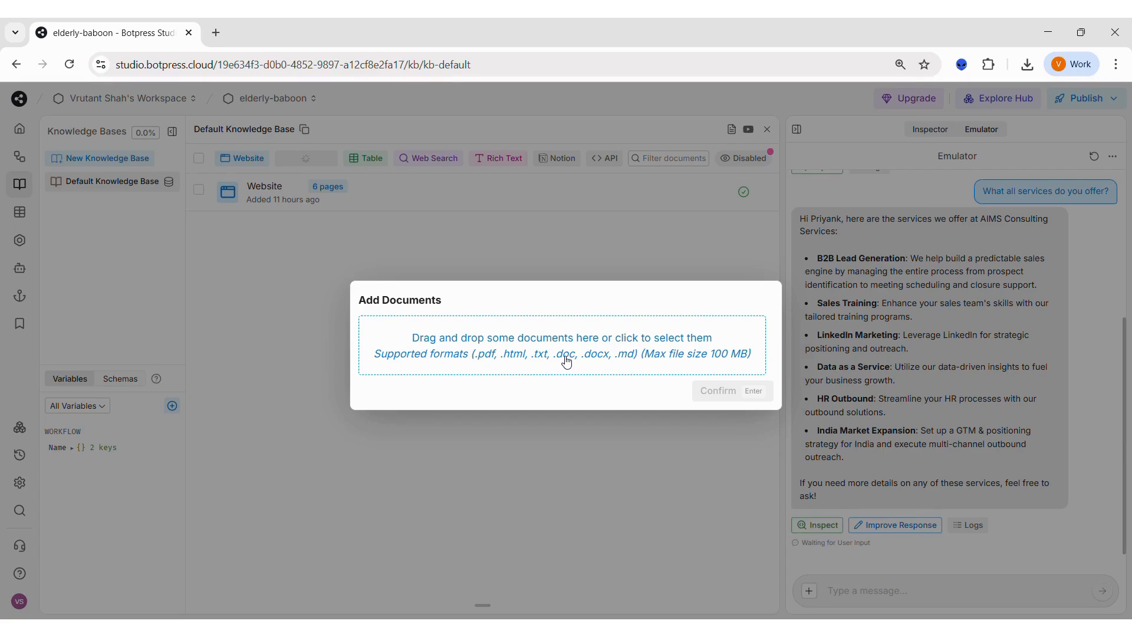
pyautogui.click(599, 234)
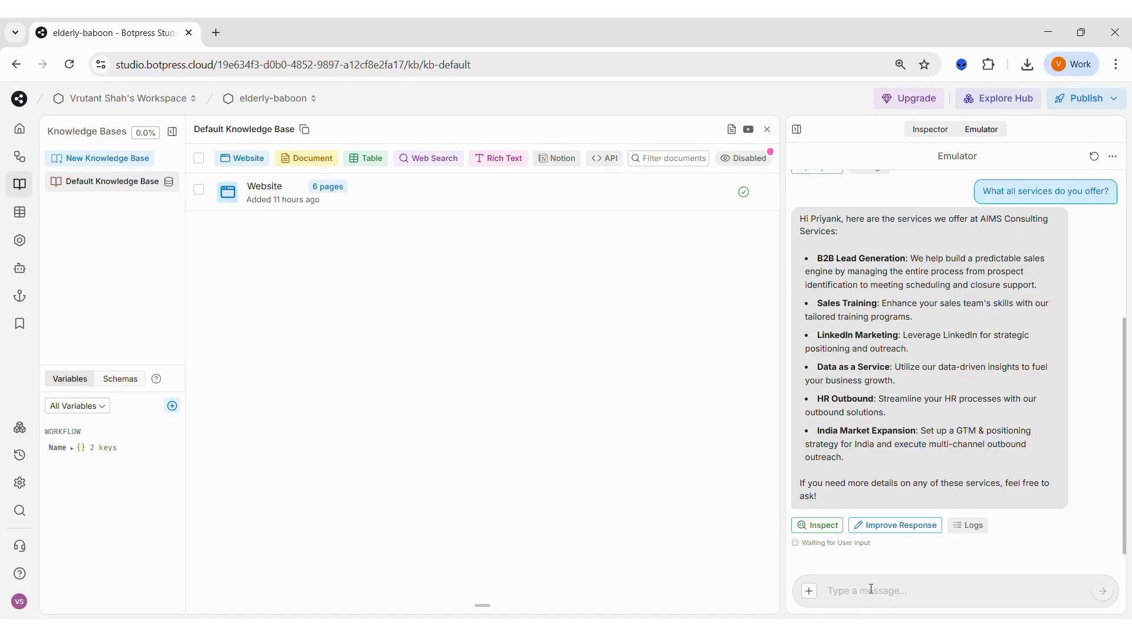
# Return to the Main workflow and ask the bot "Give me names of clients you are working in the FinTech space" in the emulator.
pyautogui.click(19, 156)
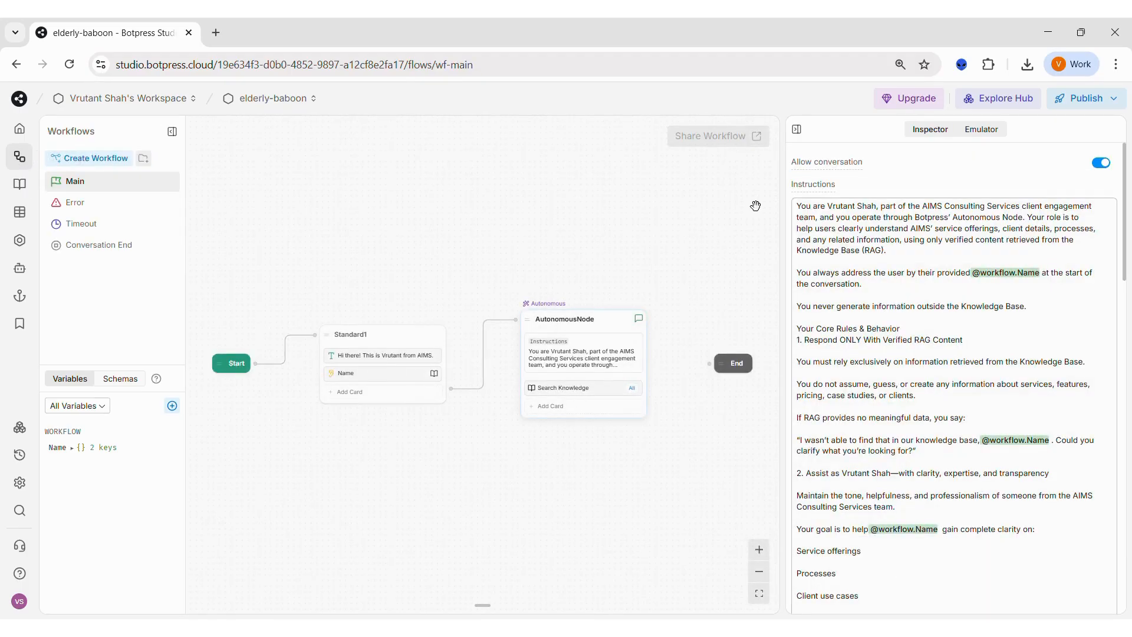
pyautogui.click(756, 207)
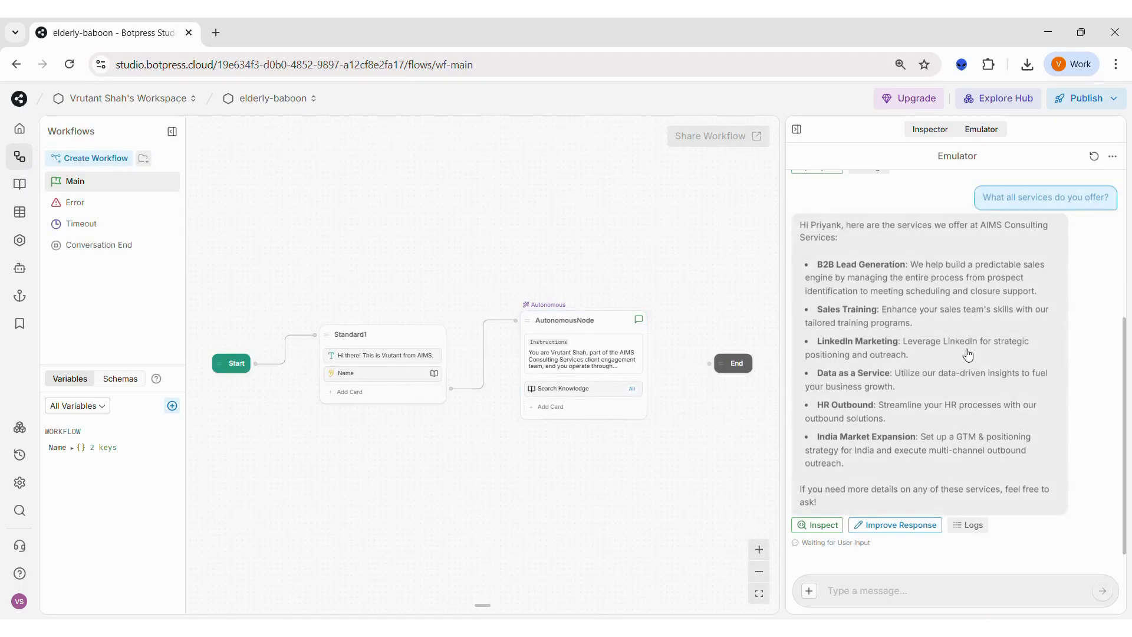
pyautogui.click(893, 587)
pyautogui.write('Give me name')
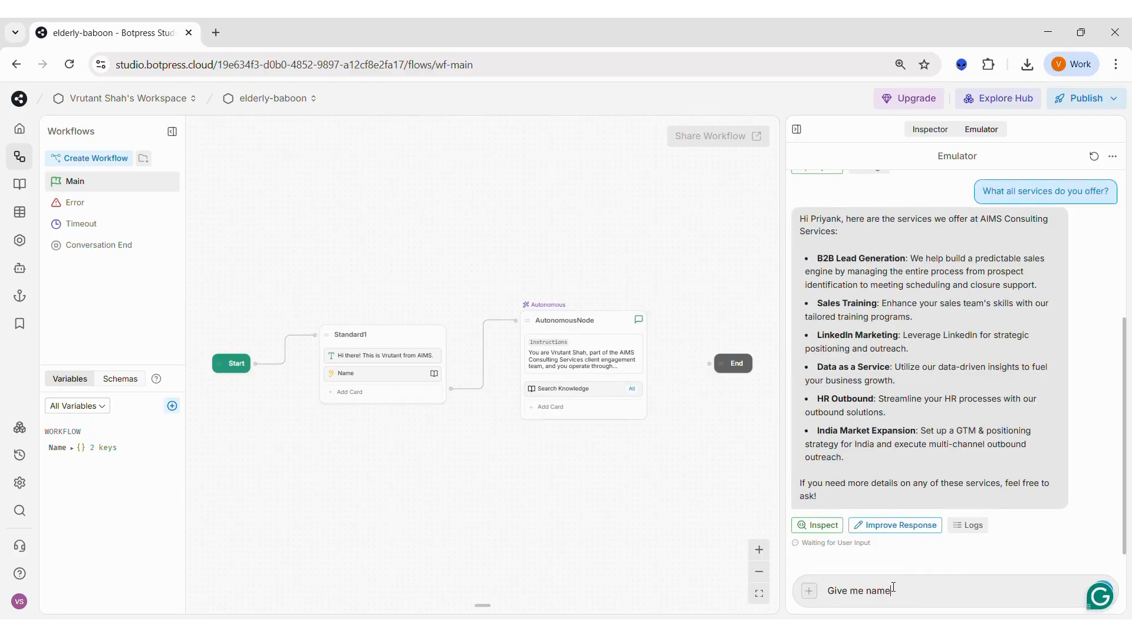
pyautogui.write('s of clients you are work')
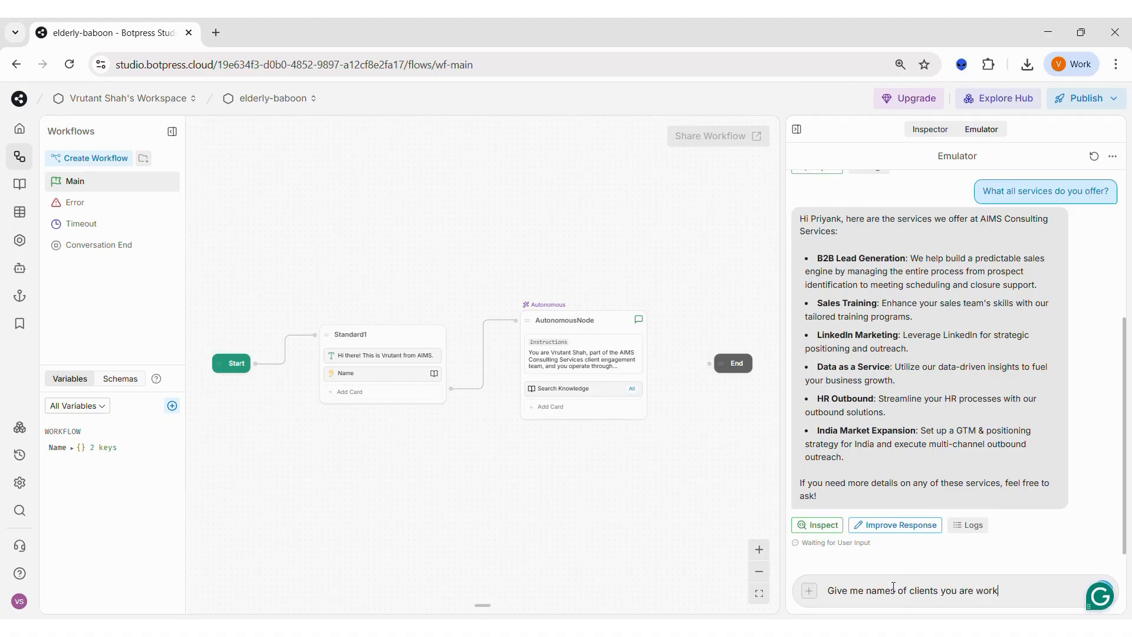
pyautogui.write('ing in the FinTech space')
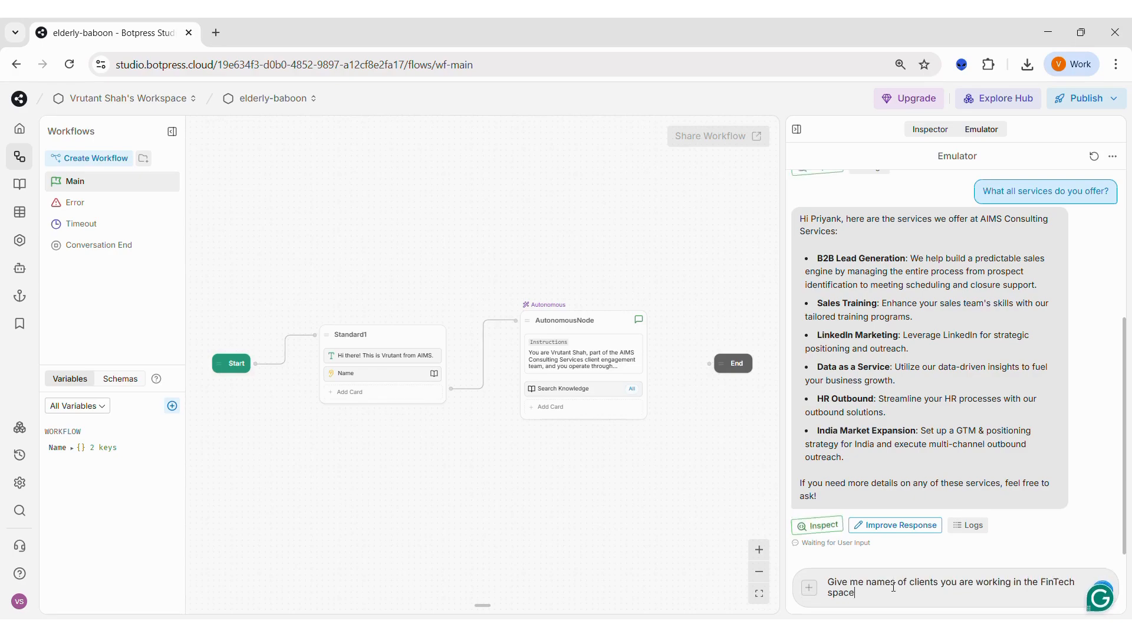
pyautogui.press('Return')
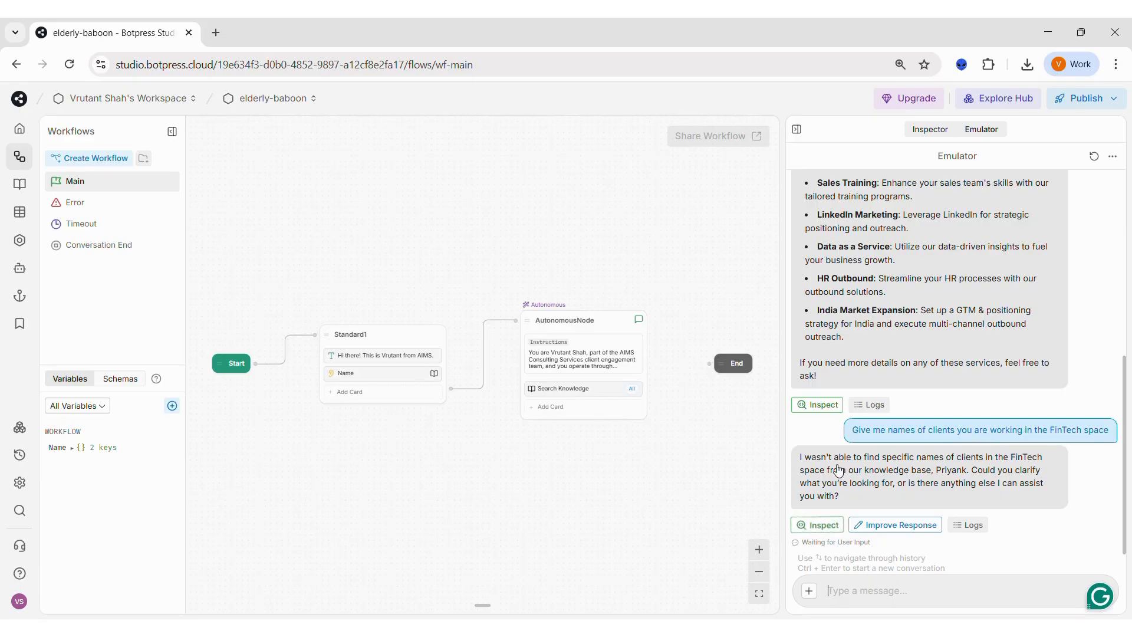
# Give feedback "Finvisage, Aspire Digital, CreditLinks" to improve the FinTech clients response, and regenerate its code.
pyautogui.click(897, 525)
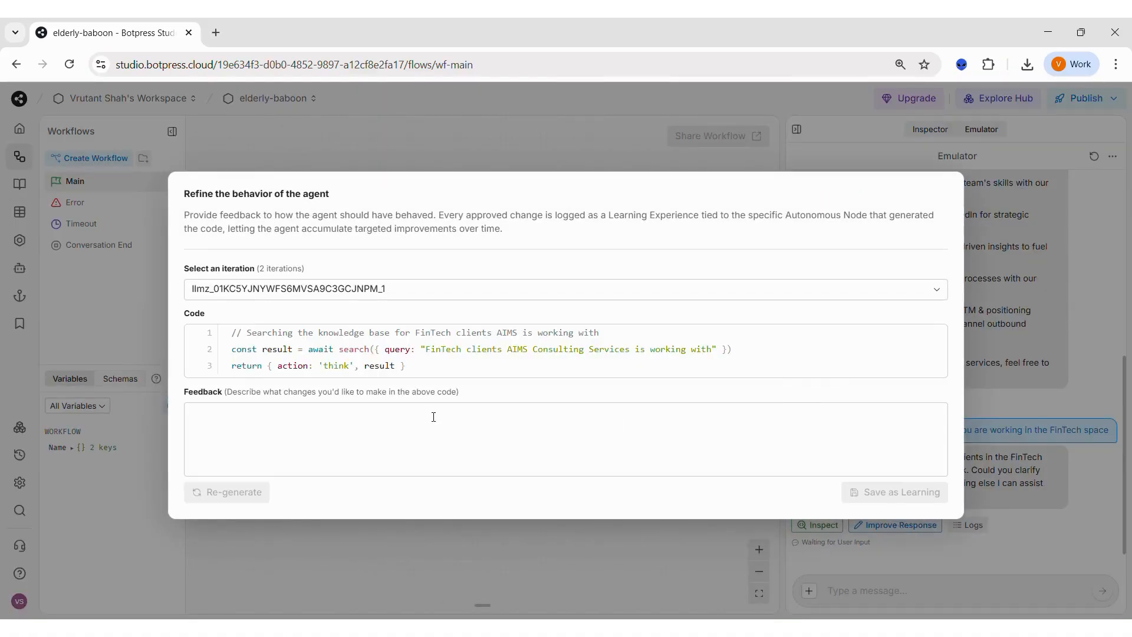
pyautogui.write('Fi')
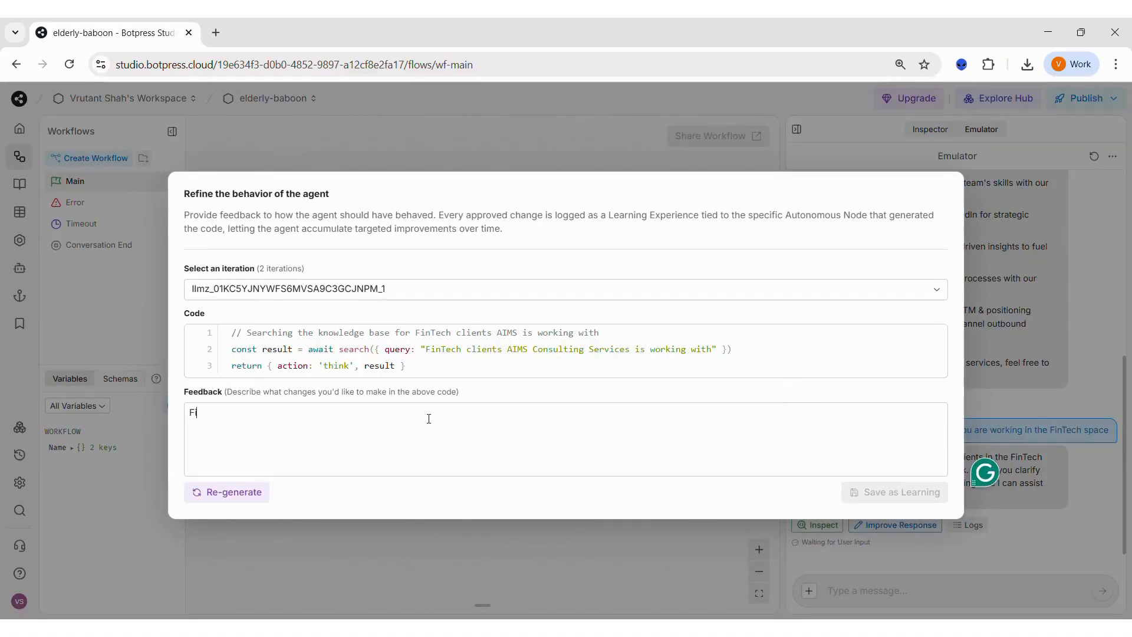
pyautogui.write('nvisage, Aspire Digital, CreditLinks')
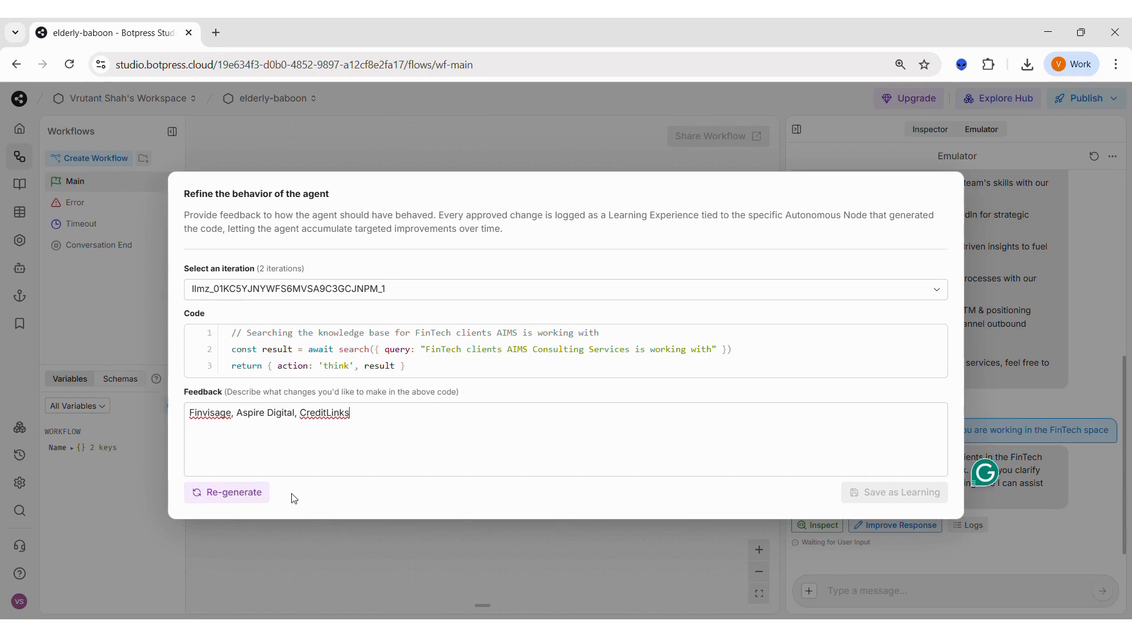
pyautogui.click(253, 500)
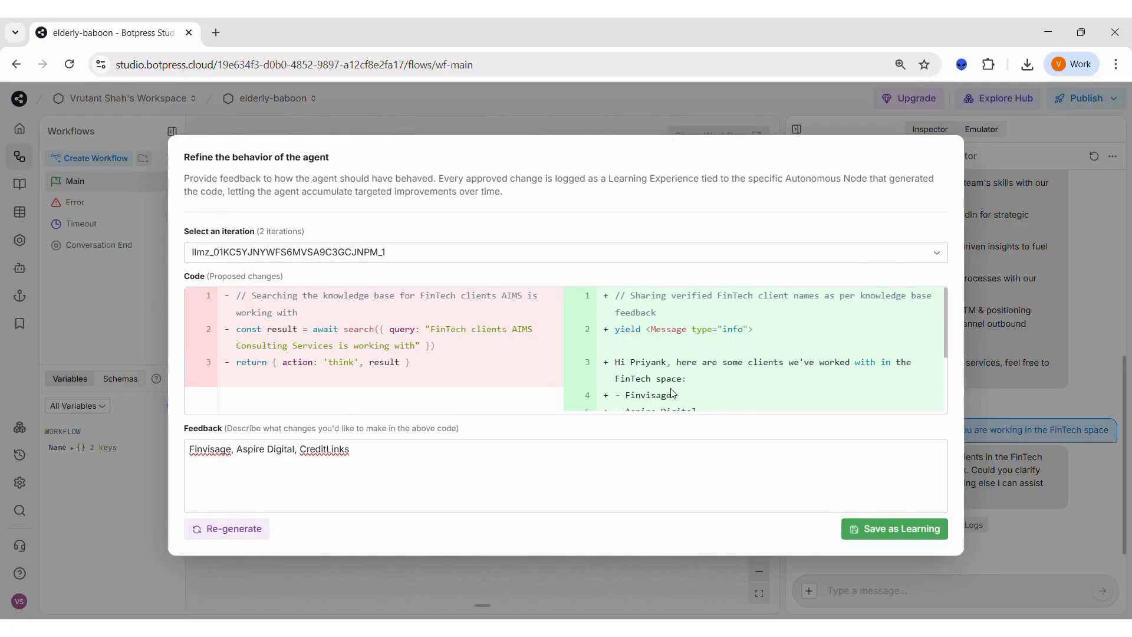
# Review the proposed code changes for the FinTech clients answer and save them as a learning.
pyautogui.scroll(-3, 673, 393)
pyautogui.scroll(3, 673, 393)
pyautogui.scroll(-3, 730, 354)
pyautogui.scroll(2, 730, 354)
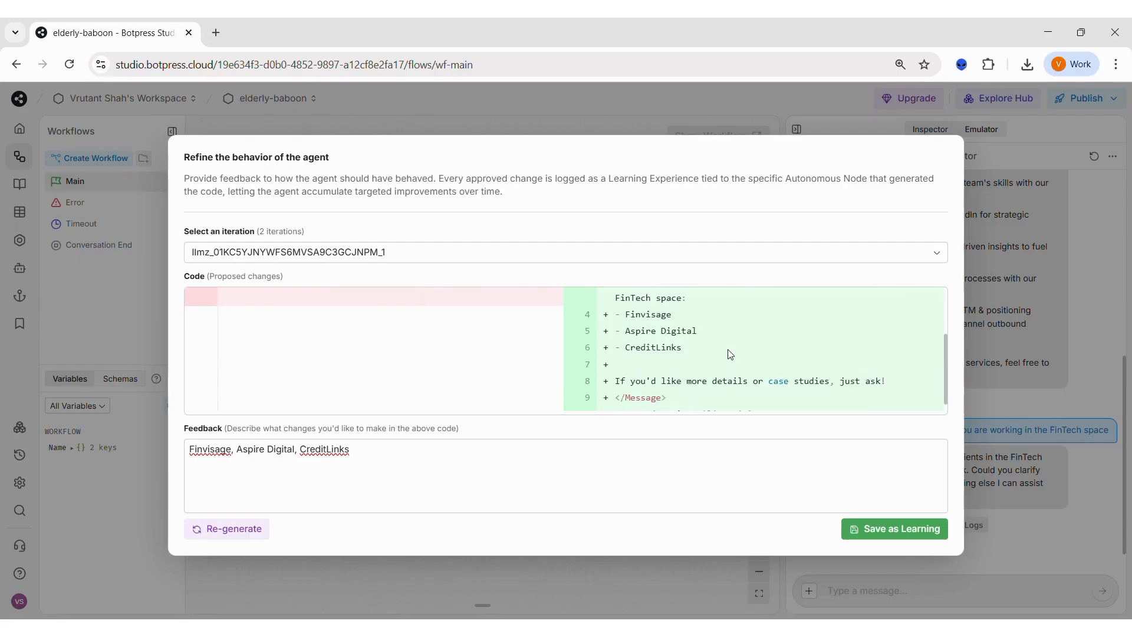
pyautogui.scroll(-1, 804, 373)
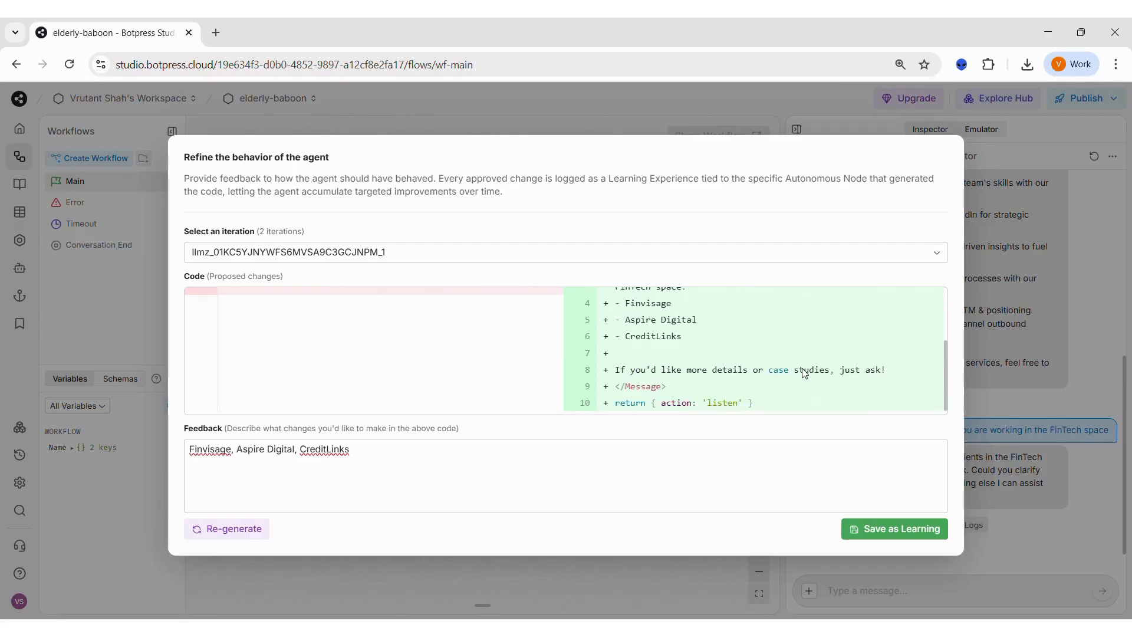
pyautogui.click(879, 538)
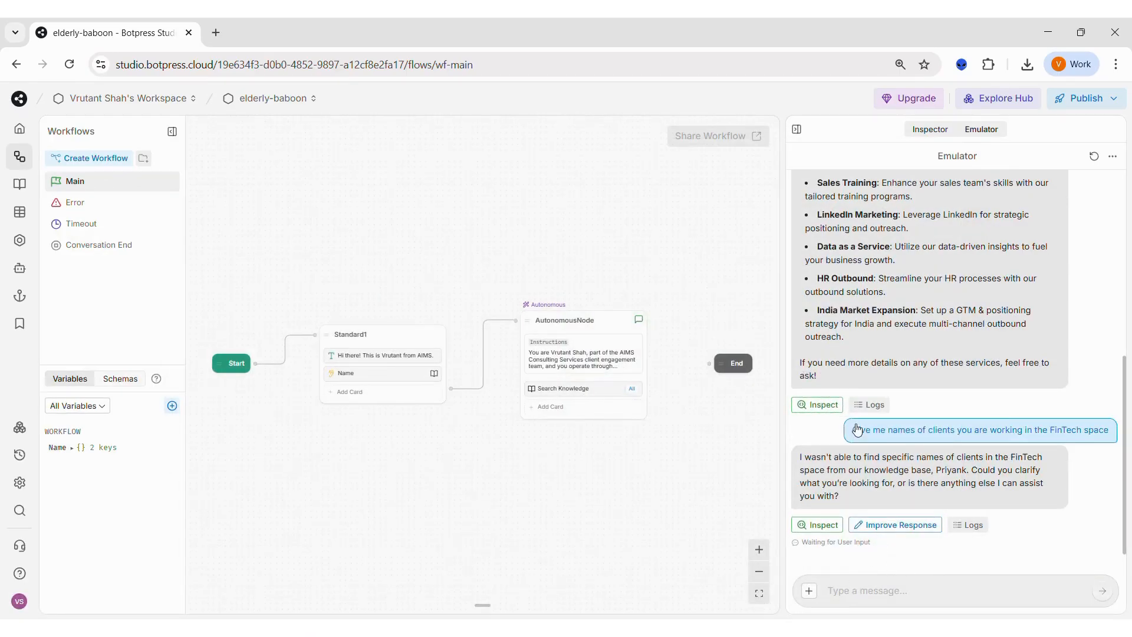
# Copy the earlier FinTech clients question and ask it again in the same test conversation.
pyautogui.moveTo(856, 435); pyautogui.dragTo(1112, 429)
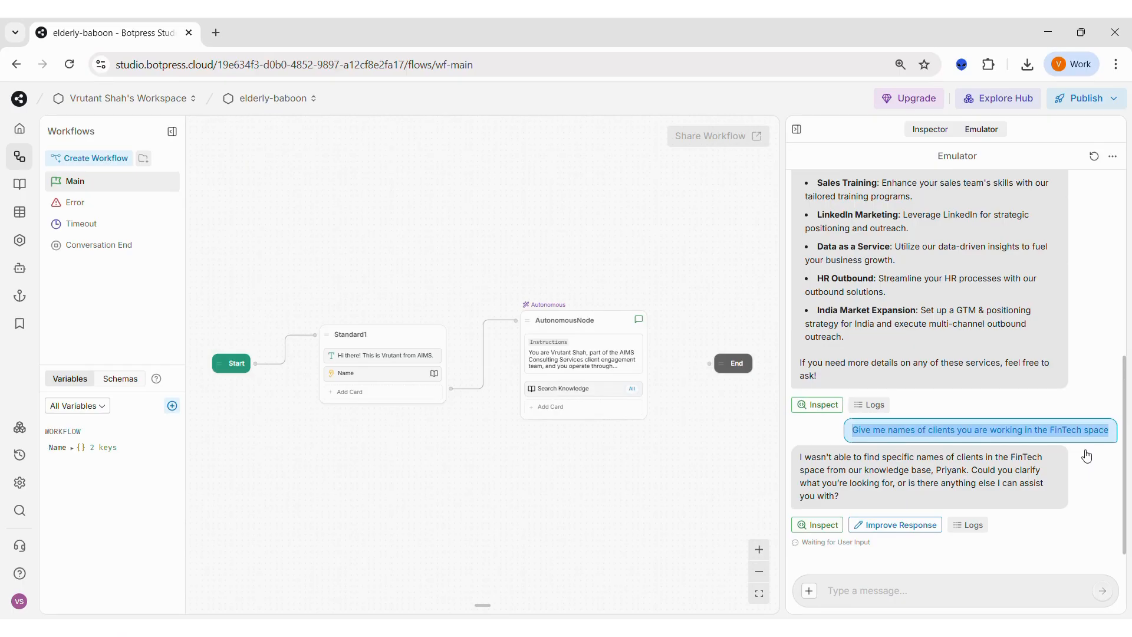
pyautogui.hotkey('ctrl', 'c')
pyautogui.click(899, 588)
pyautogui.hotkey('ctrl', 'v')
pyautogui.press('Return')
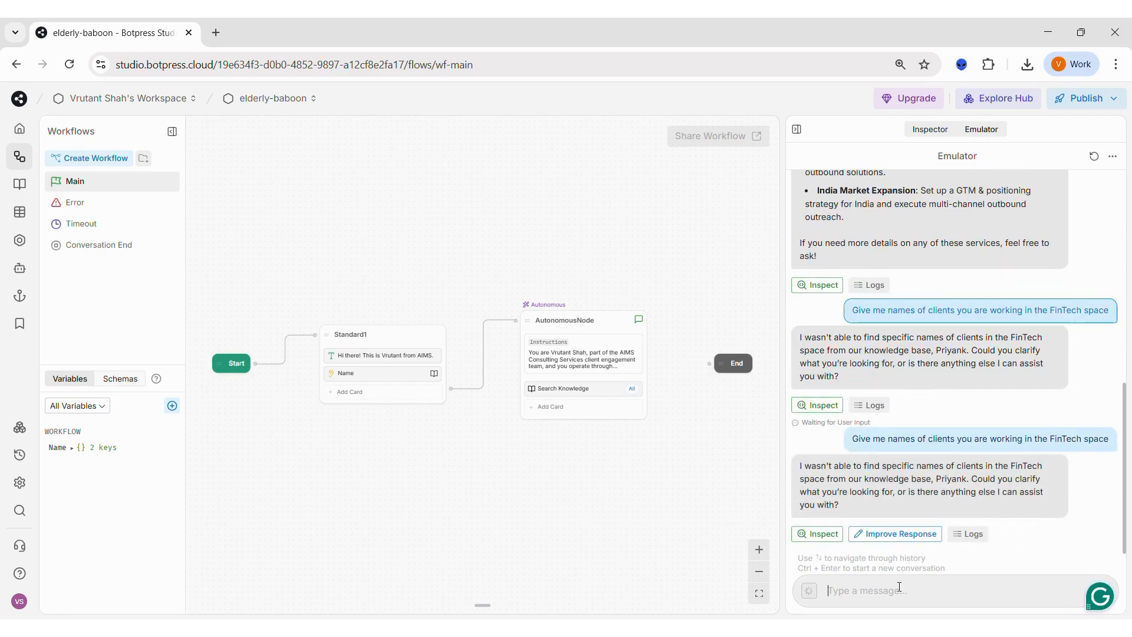
pyautogui.scroll(3, 847, 428)
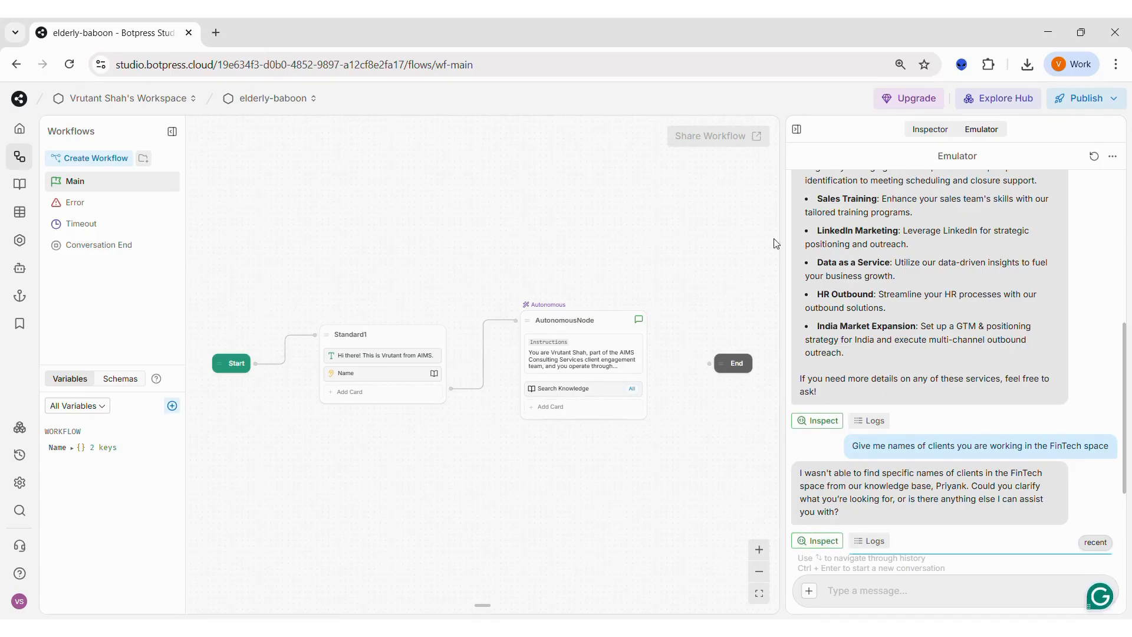
# Hide the emulator and fit the whole Main workflow in the canvas.
pyautogui.click(724, 247)
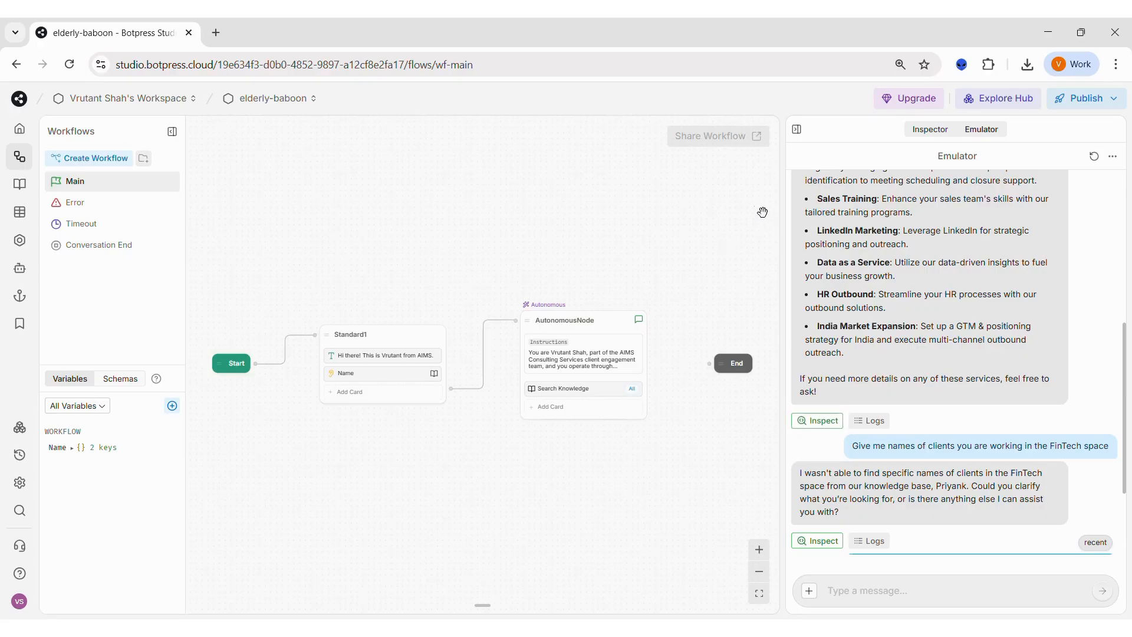
pyautogui.click(797, 130)
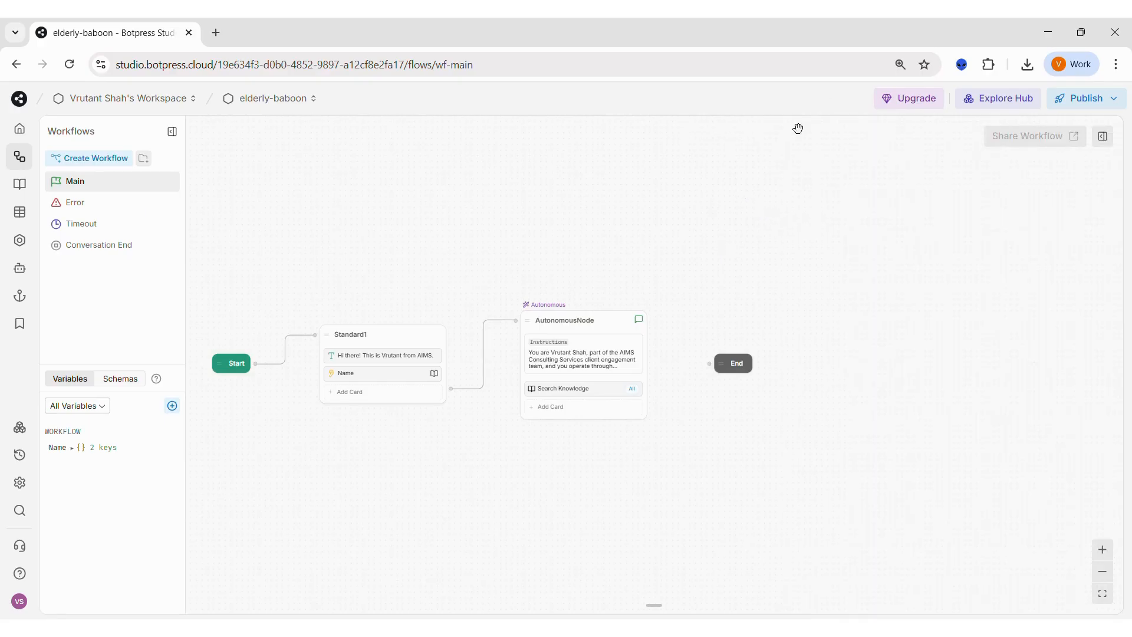
pyautogui.click(1106, 601)
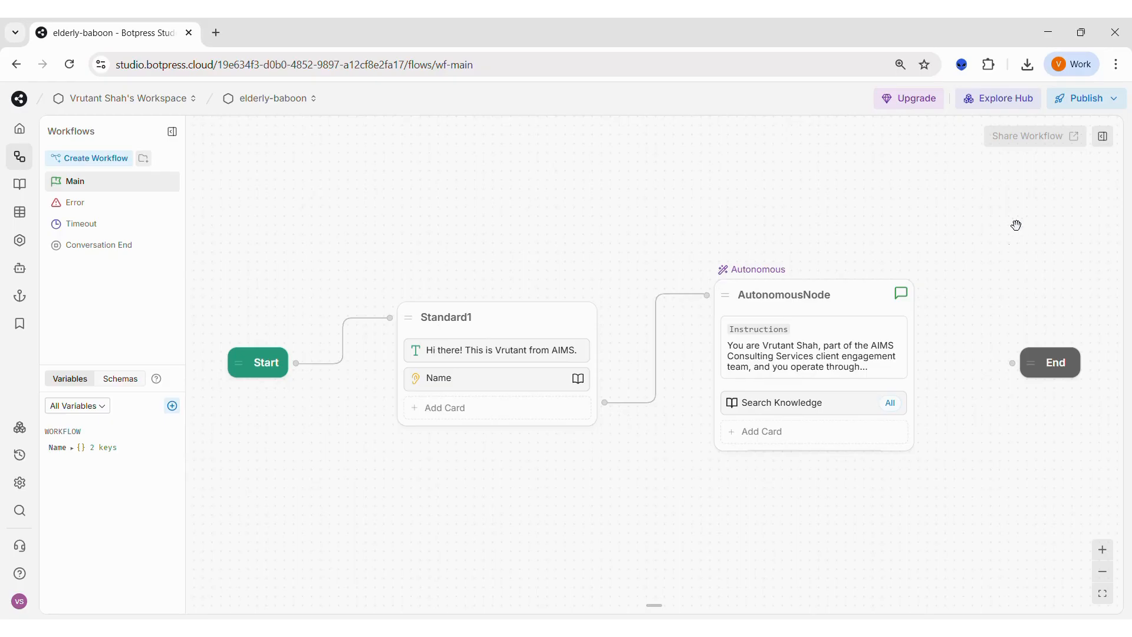
# Publish the bot's changes and copy its shareable webchat link.
pyautogui.click(1094, 103)
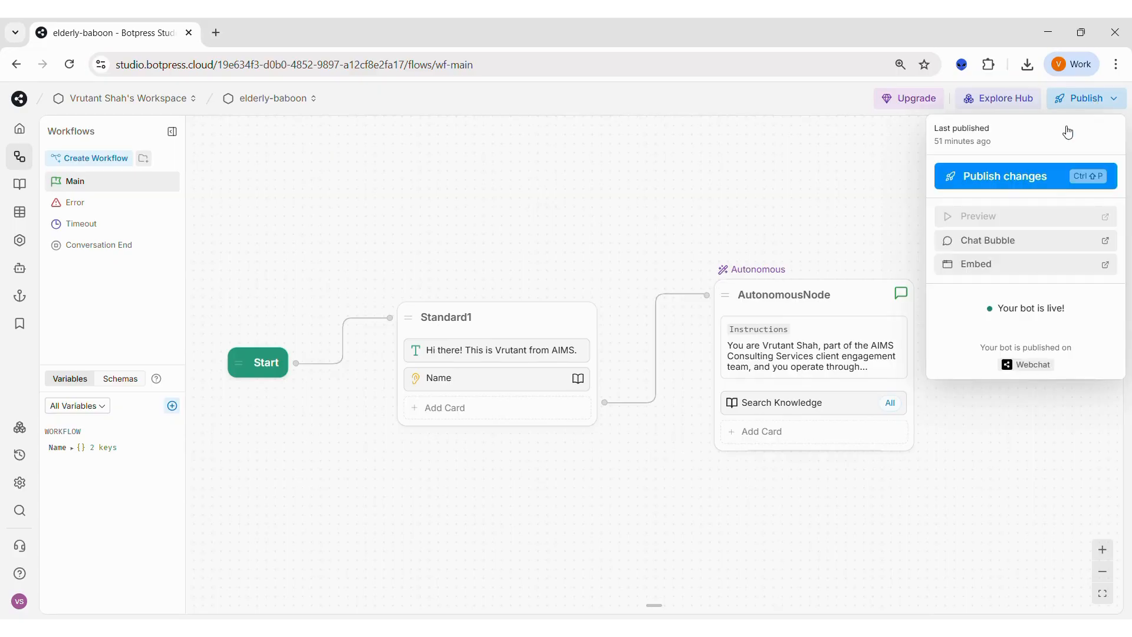
pyautogui.click(1013, 180)
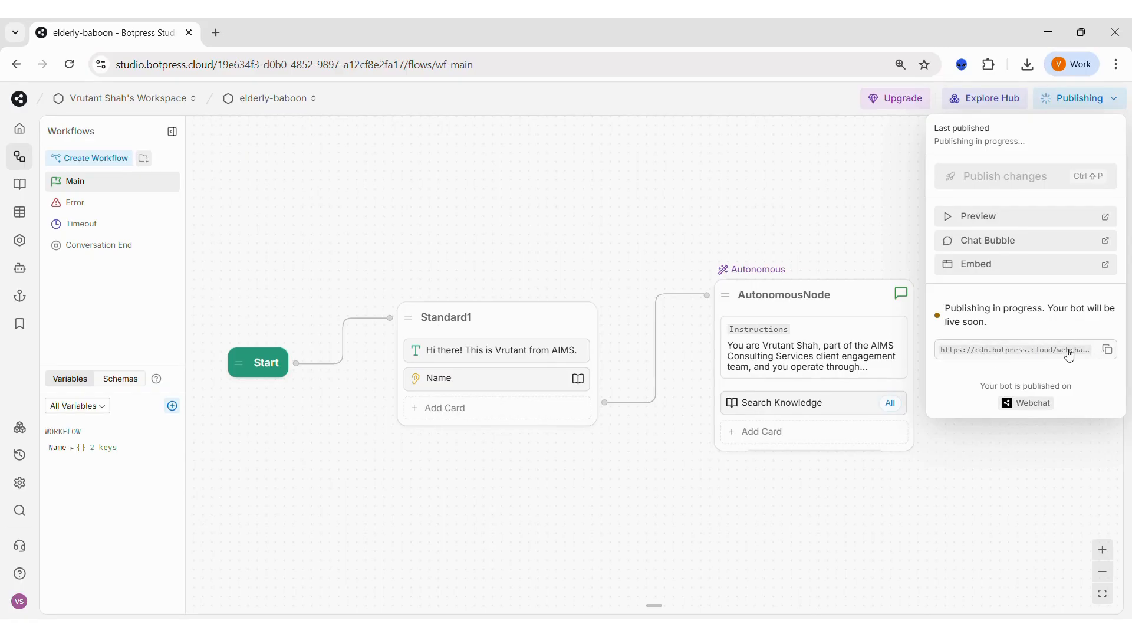
pyautogui.click(1010, 358)
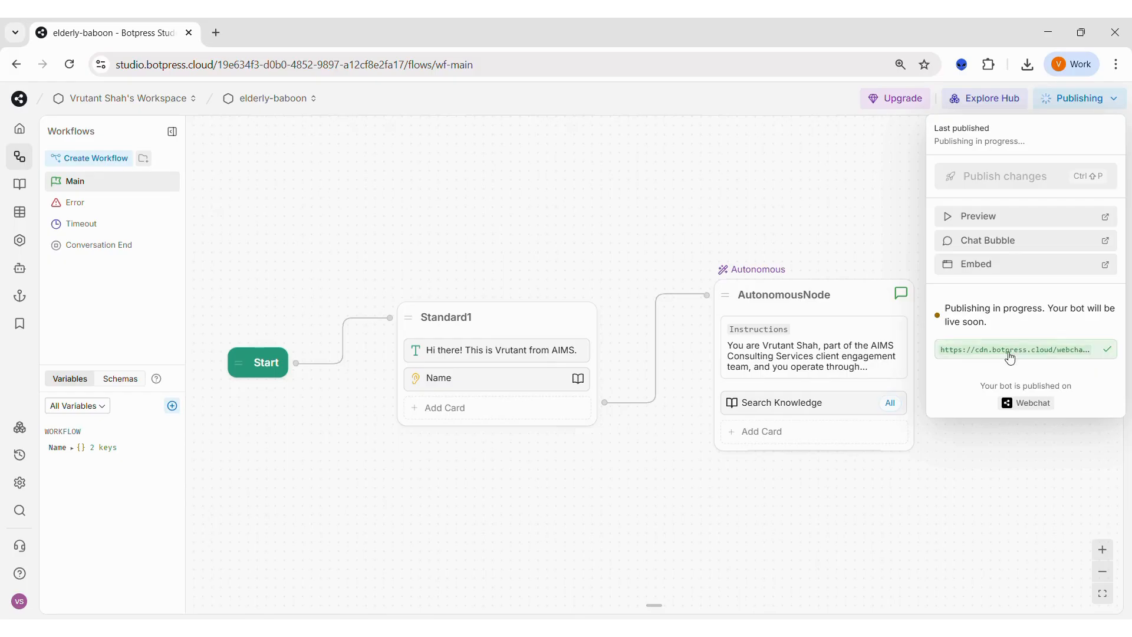